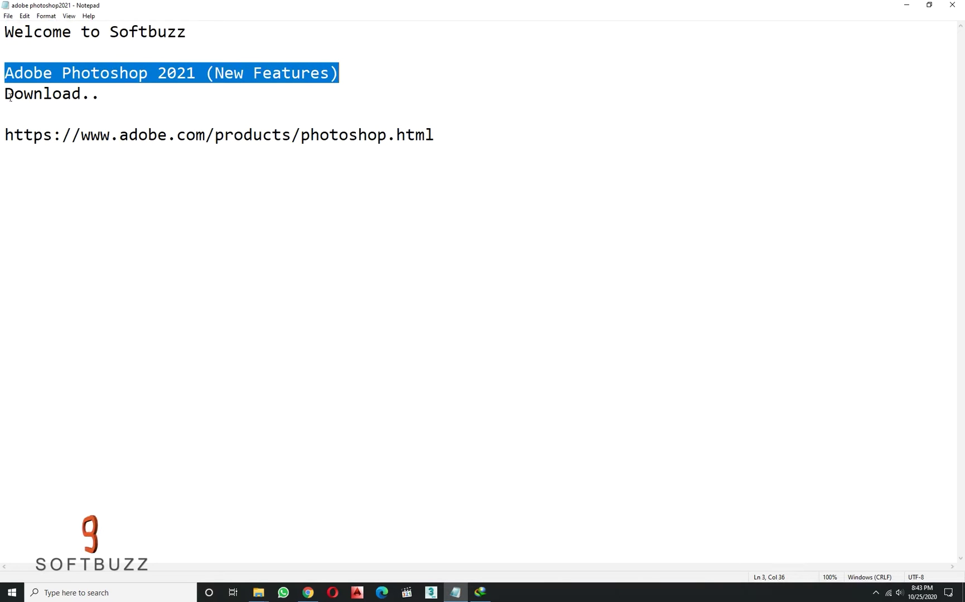
- Highlight the download note and product link, then switch to Chrome and look through the Adobe Photoshop product page's feature sections
drag(10, 96, 116, 94)
drag(6, 136, 465, 144)
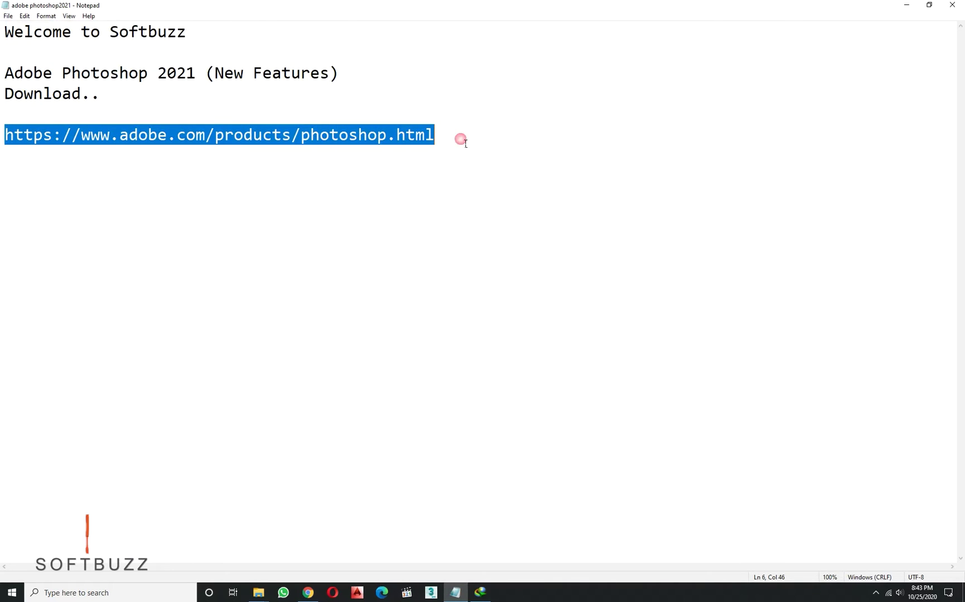
click(308, 592)
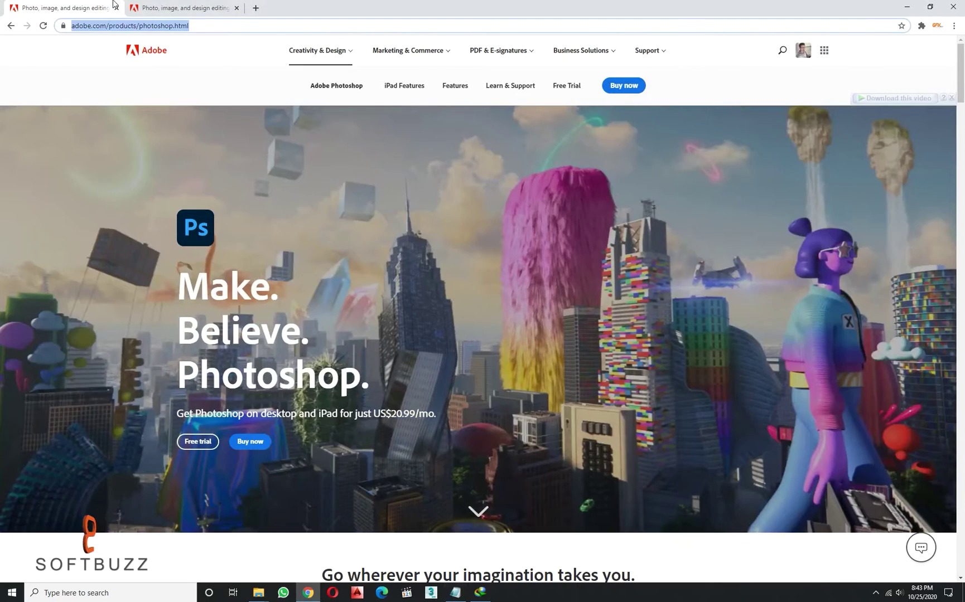
scroll(292, 199, down, 9)
scroll(293, 201, up, 6)
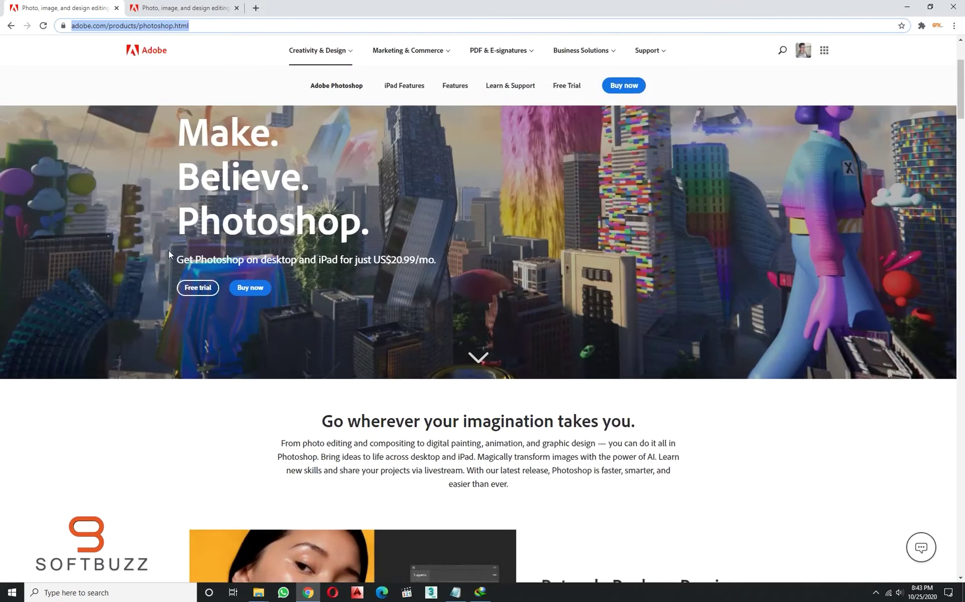
scroll(392, 240, down, 7)
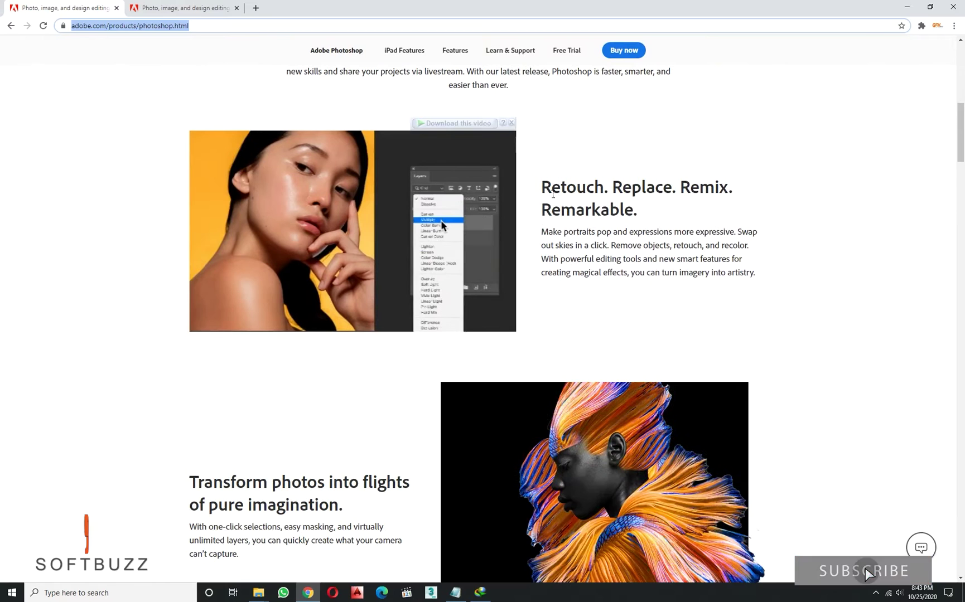
drag(553, 193, 654, 207)
click(573, 194)
scroll(203, 226, down, 6)
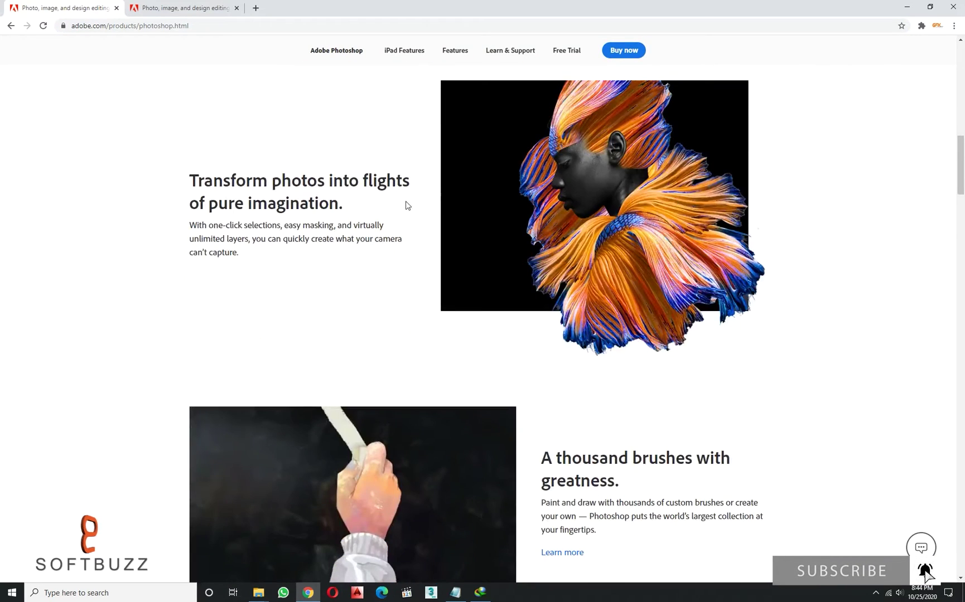
scroll(406, 205, down, 18)
scroll(727, 164, down, 10)
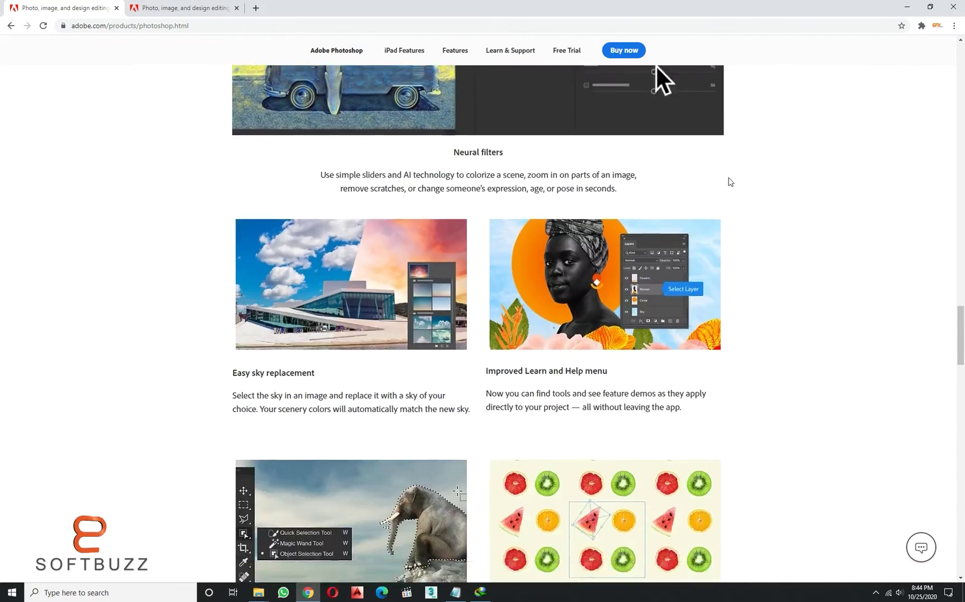
scroll(728, 181, down, 4)
scroll(498, 333, down, 1)
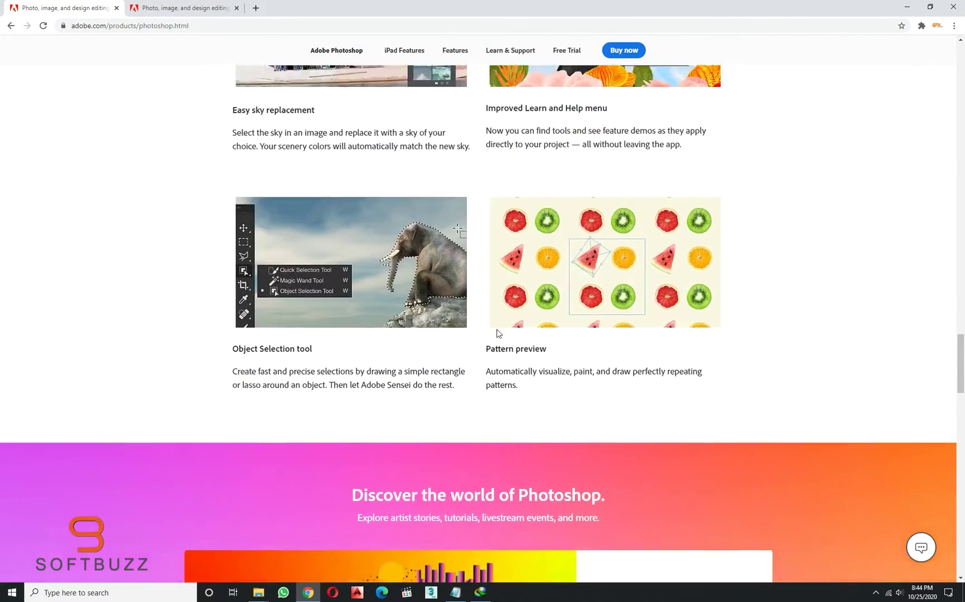
scroll(498, 333, down, 15)
- View the Photoshop free trial plans from the second product page, and close the plan window
click(168, 13)
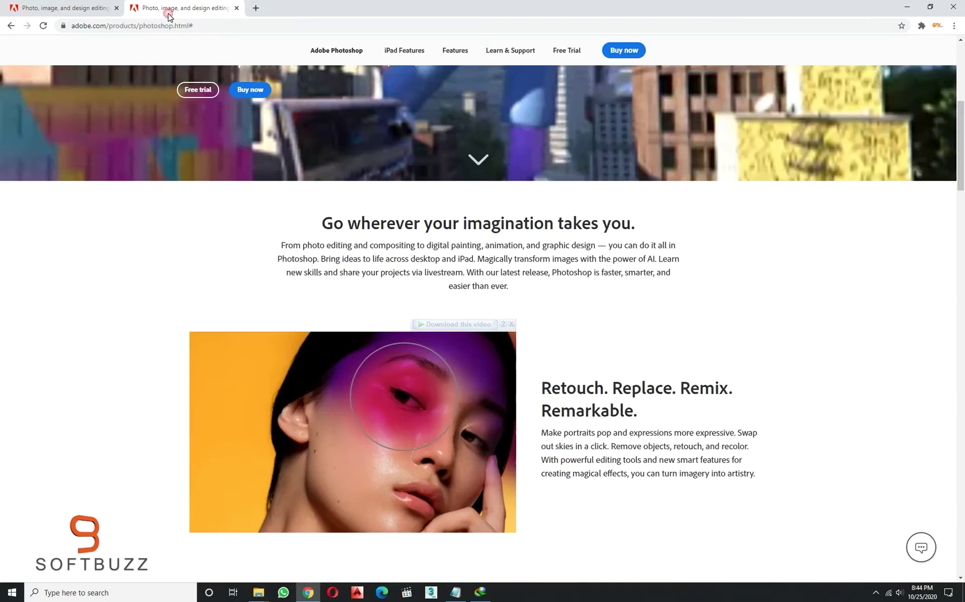
scroll(479, 302, up, 5)
click(566, 86)
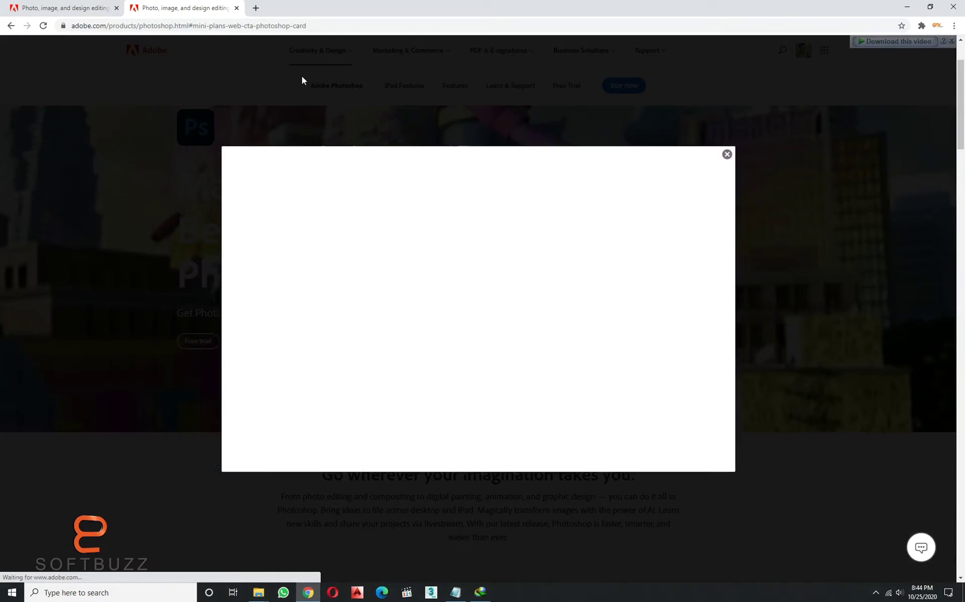
scroll(351, 357, down, 3)
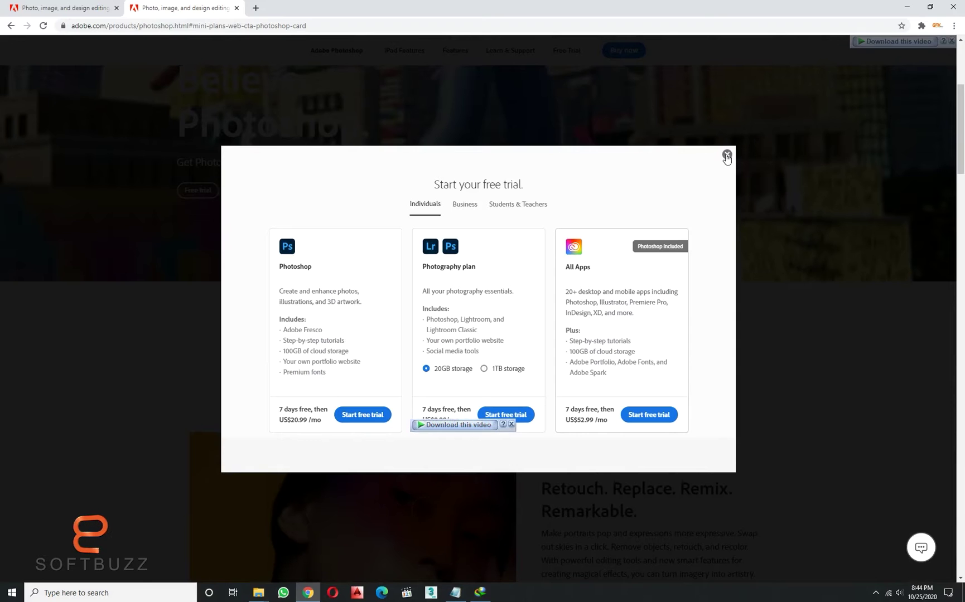
click(727, 155)
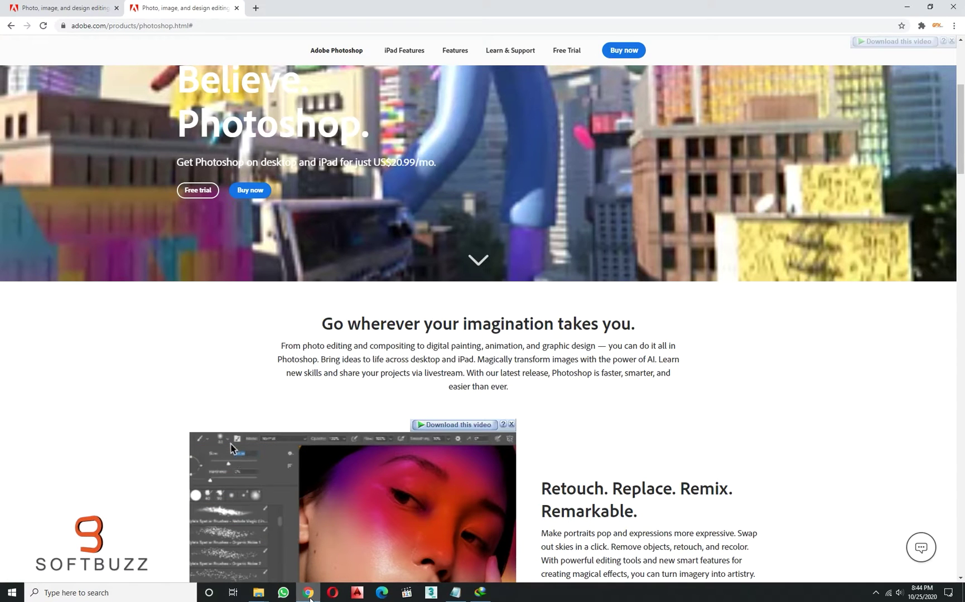
- Leave the browser and launch Adobe Photoshop 2021
click(310, 598)
click(12, 593)
scroll(164, 393, down, 2)
scroll(53, 513, down, 1)
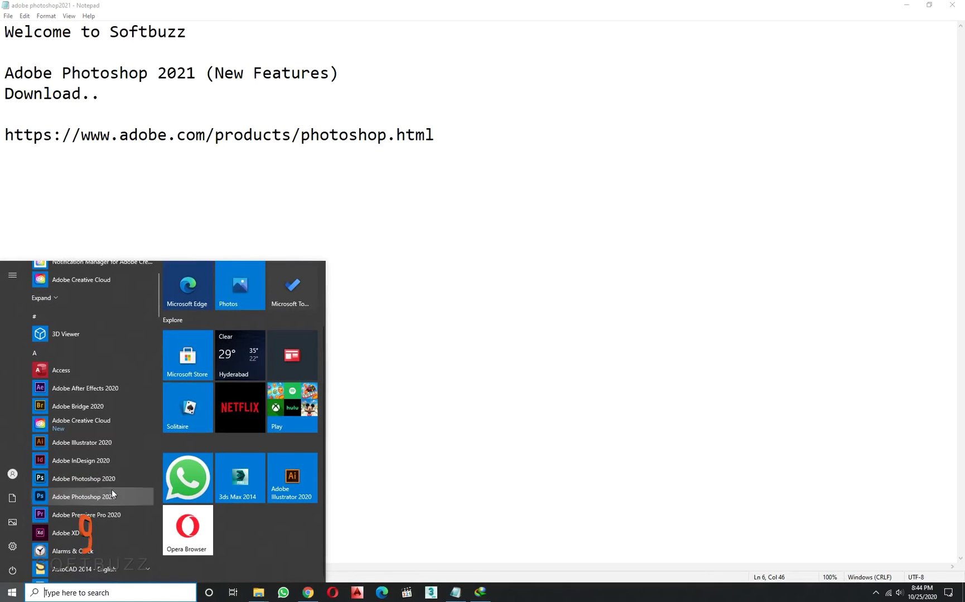
click(79, 500)
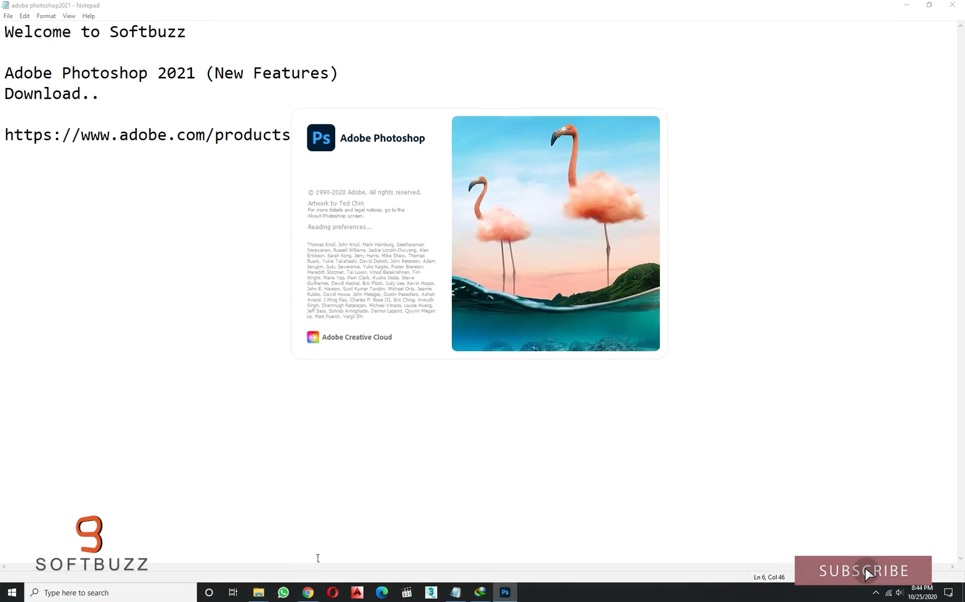
- Open the dirt-road landscape photo in Photoshop and start Sky Replacement on it
mouse_move(260, 593)
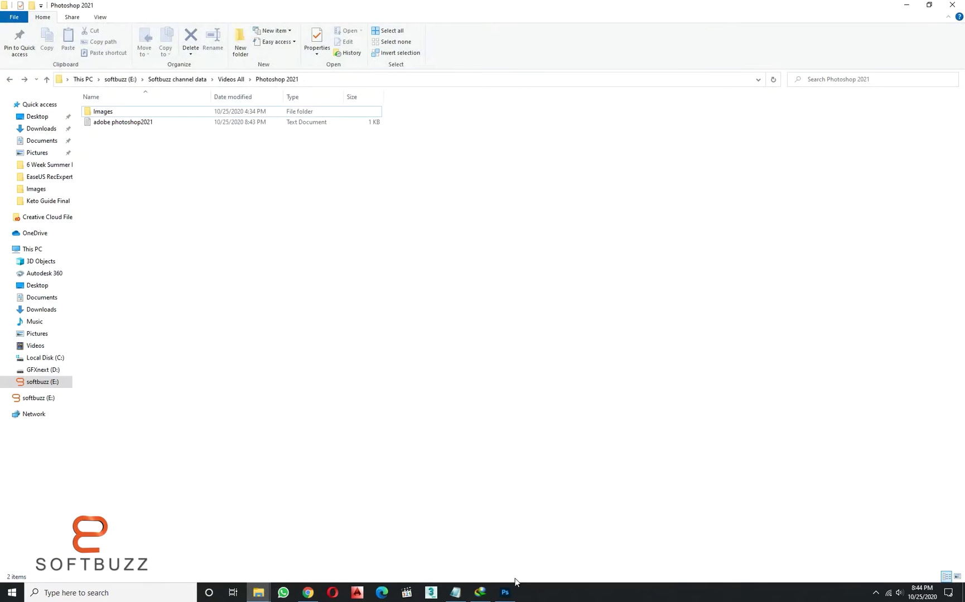
click(266, 576)
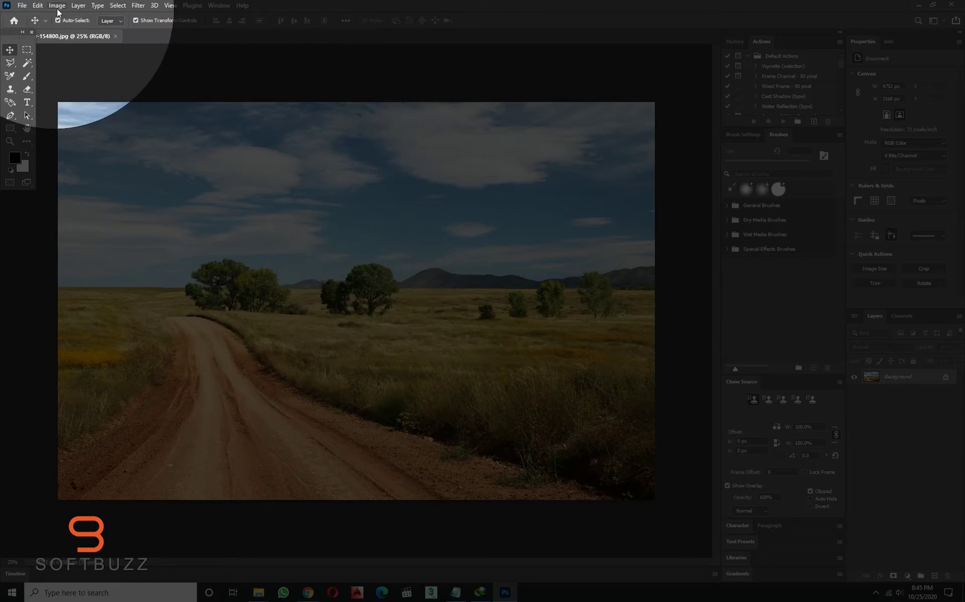
click(37, 5)
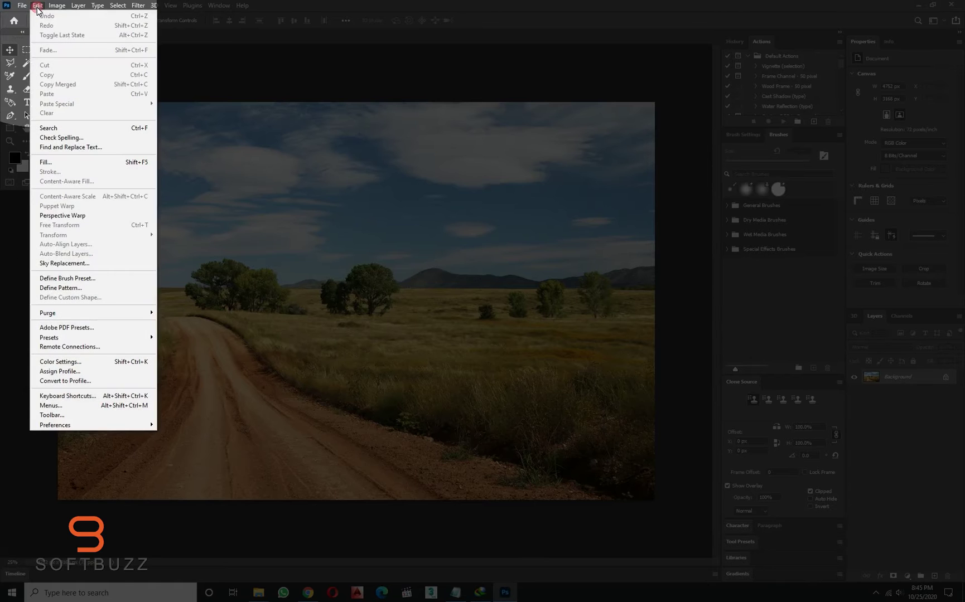
click(63, 266)
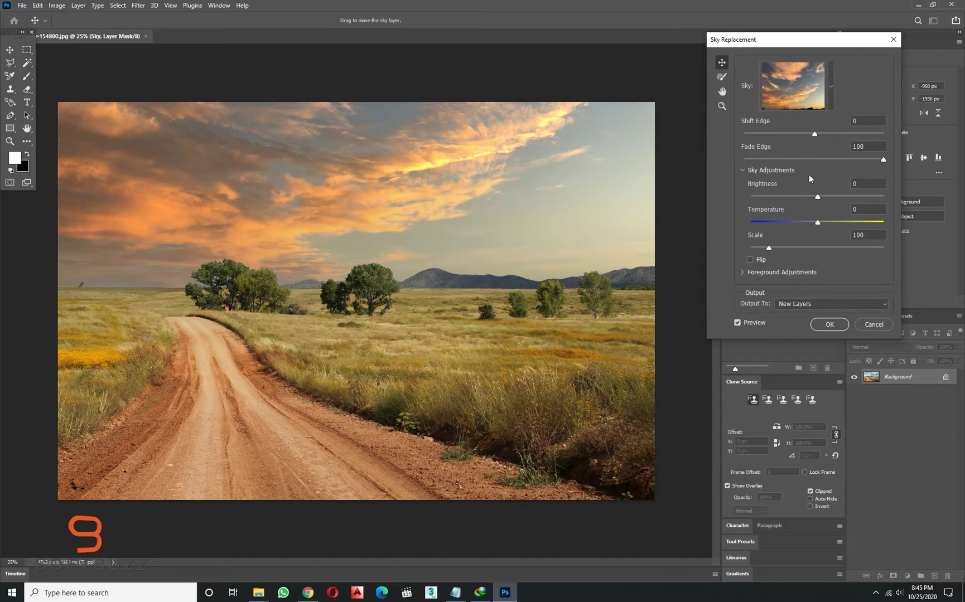
- Try several Sunsets sky presets on the road photo, ending with the orange-cloud sky
click(830, 87)
drag(847, 183, 851, 316)
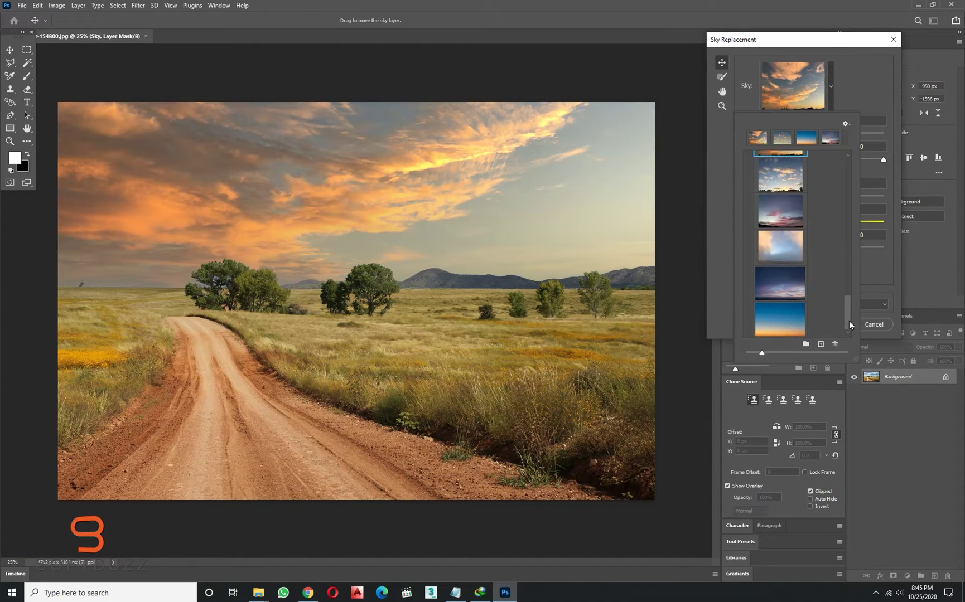
click(803, 322)
click(794, 288)
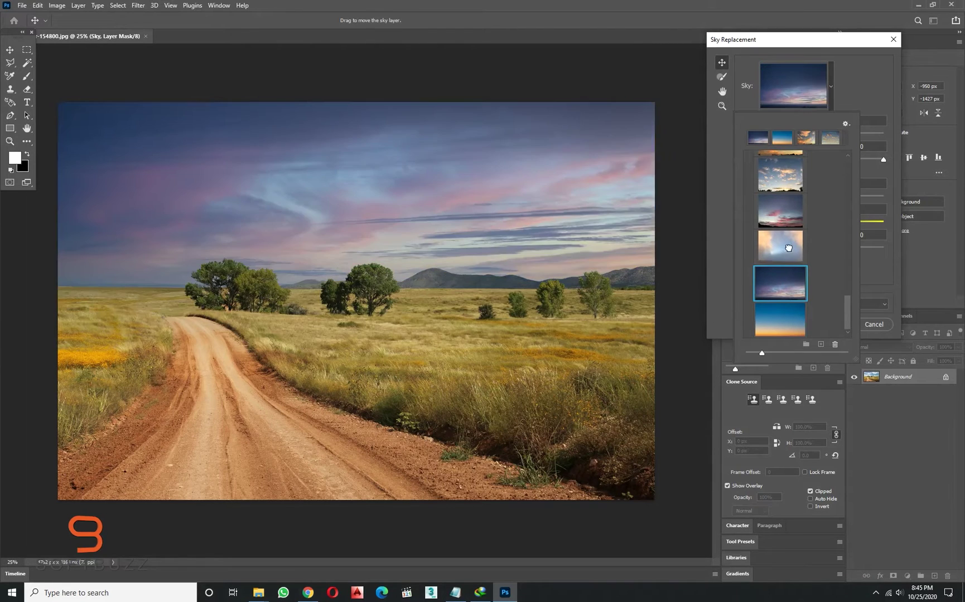
click(788, 246)
click(787, 214)
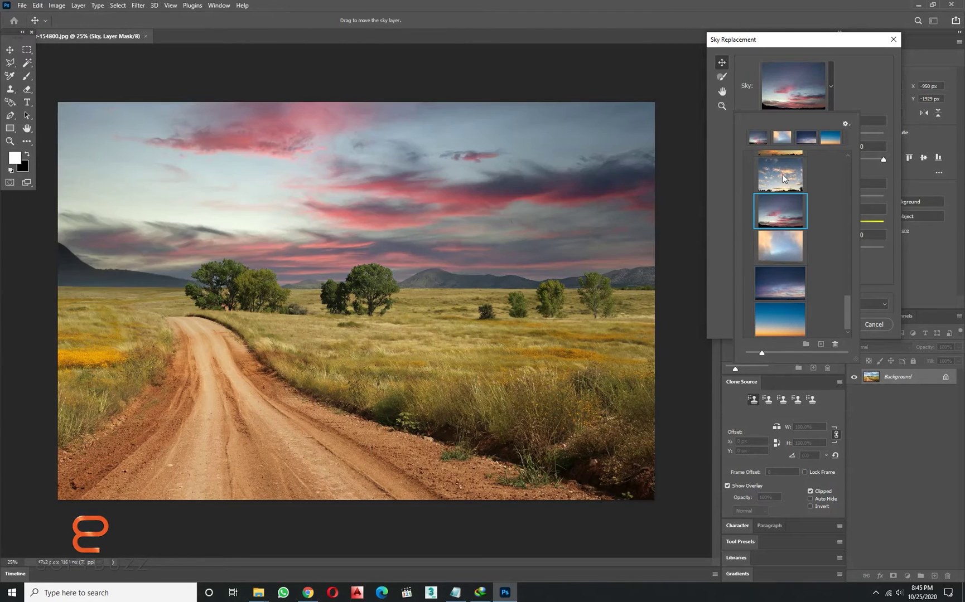
click(787, 180)
drag(849, 313, 846, 291)
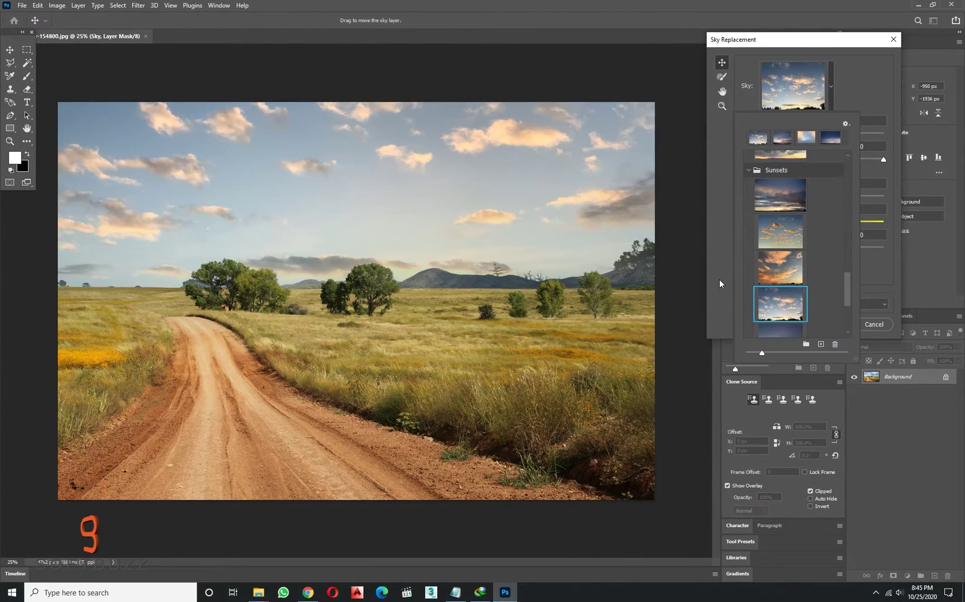
click(774, 275)
click(781, 237)
click(786, 271)
click(873, 269)
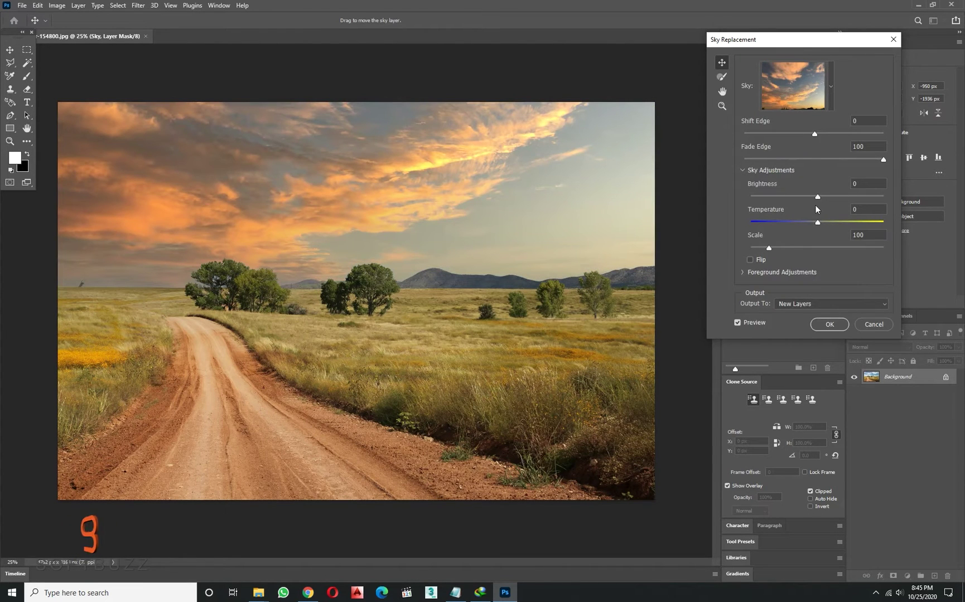
- Adjust the replacement sky to Brightness 9, Temperature 74 and Scale 123, with Shift Edge at -1
drag(818, 198, 856, 222)
mouse_move(769, 248)
mouse_down()
mouse_move(797, 248)
mouse_move(778, 249)
mouse_up()
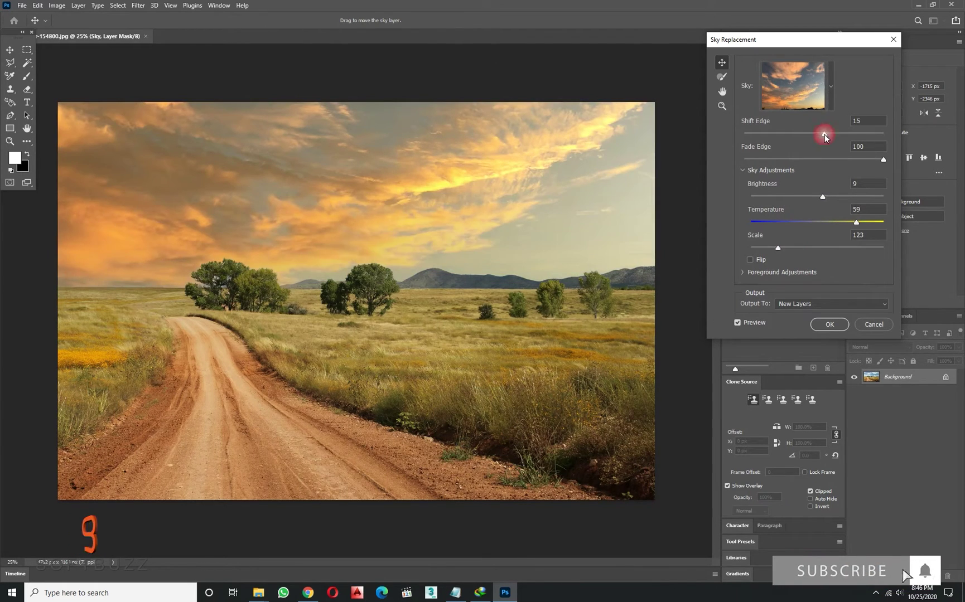
drag(815, 135, 813, 137)
drag(856, 222, 866, 222)
click(831, 84)
key(Escape)
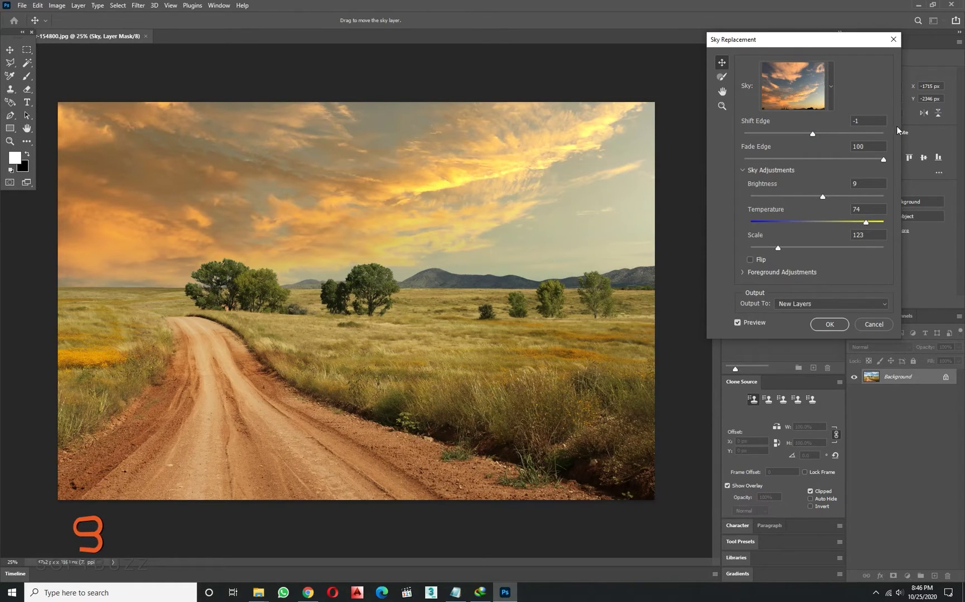
- Compare other Sunsets presets and choose the dark sky with pink clouds for the road photo
click(831, 85)
scroll(849, 199, down, 10)
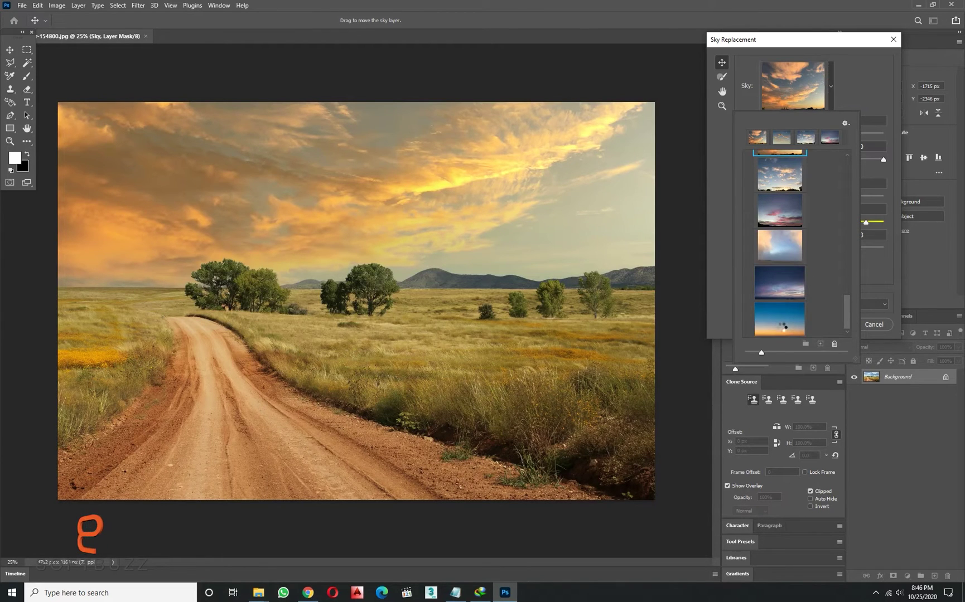
click(781, 326)
click(798, 257)
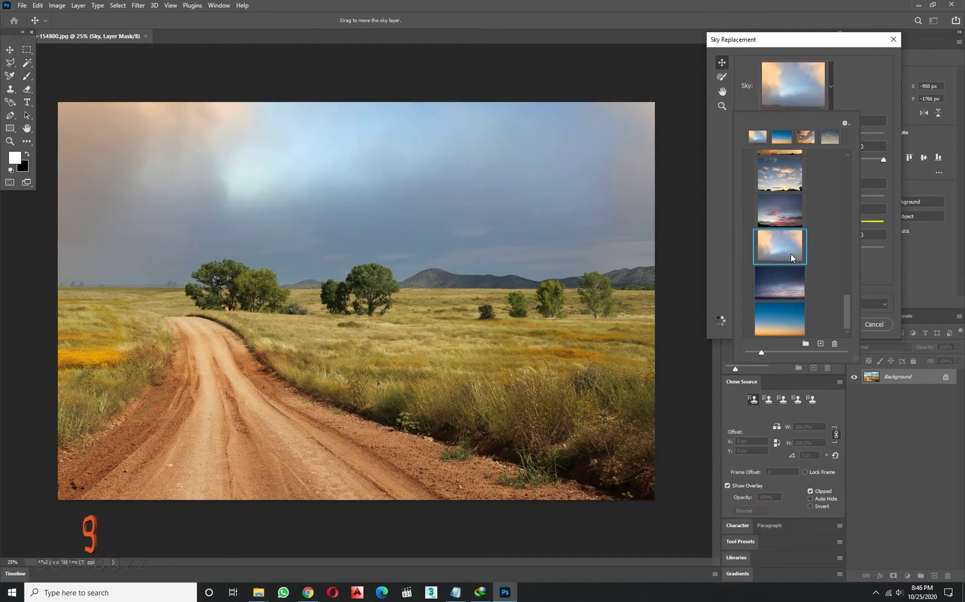
double_click(787, 212)
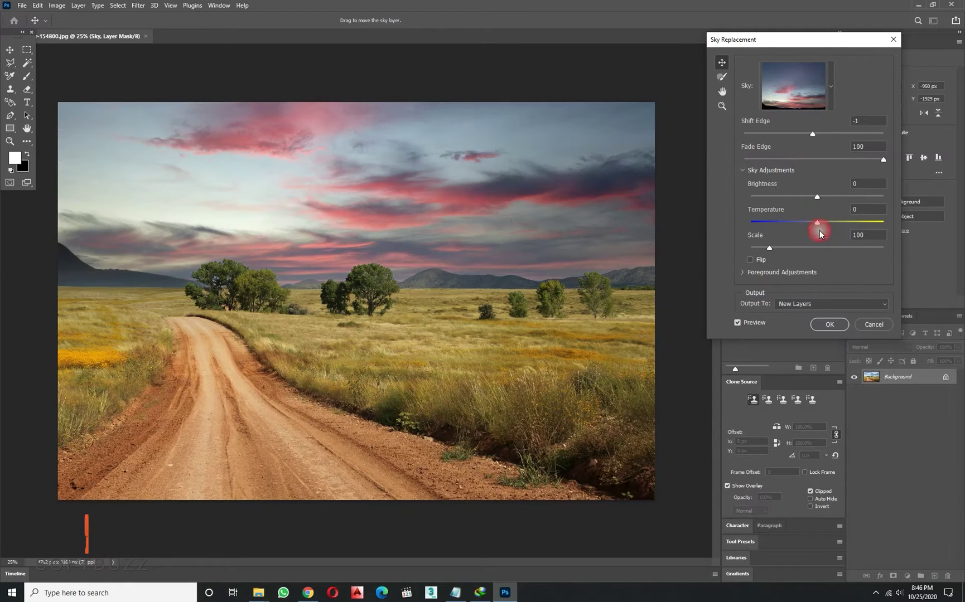
- Set the sky's Temperature to 100 and Brightness to 71, and apply the replacement to new layers
drag(841, 225, 883, 222)
drag(817, 197, 863, 197)
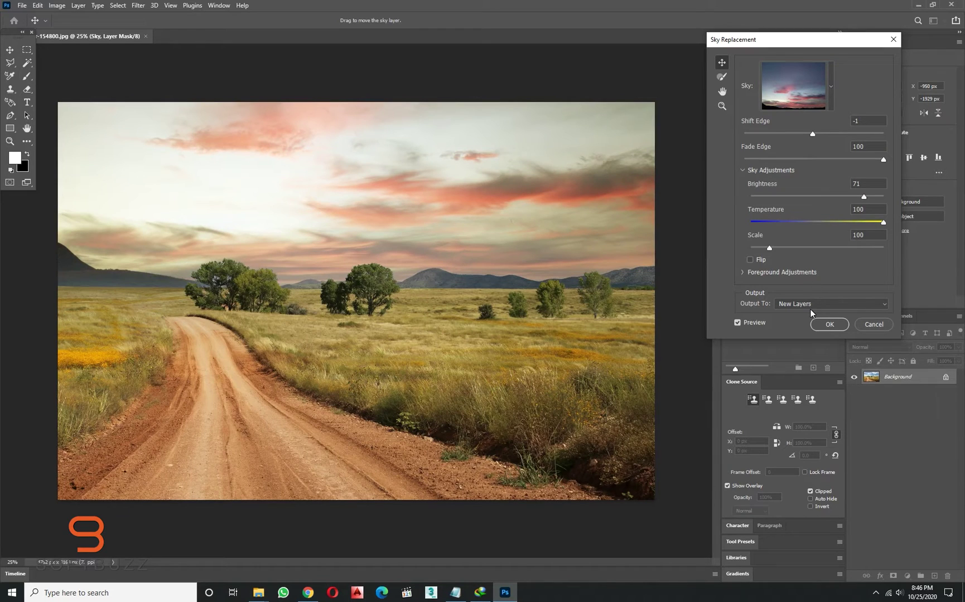
click(812, 323)
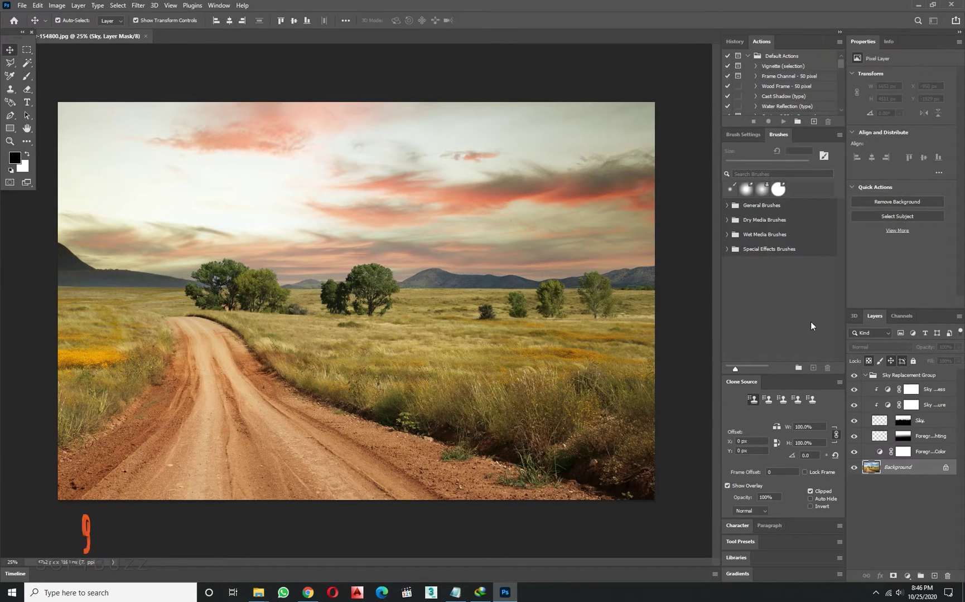
- Open the lake photo with the wooden pier from the Sky replacement folder and start Sky Replacement on it
mouse_move(258, 592)
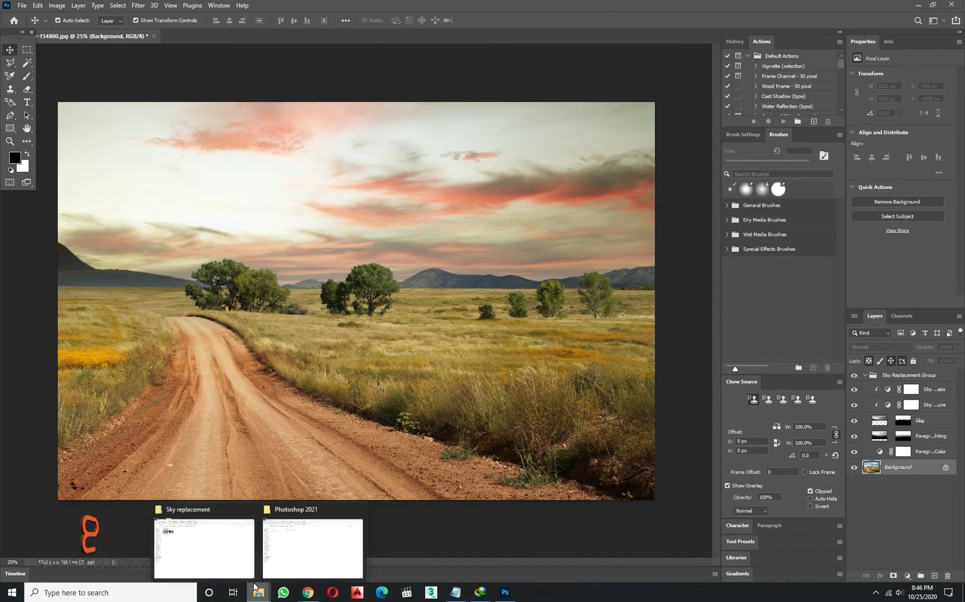
click(205, 544)
mouse_move(505, 592)
click(488, 568)
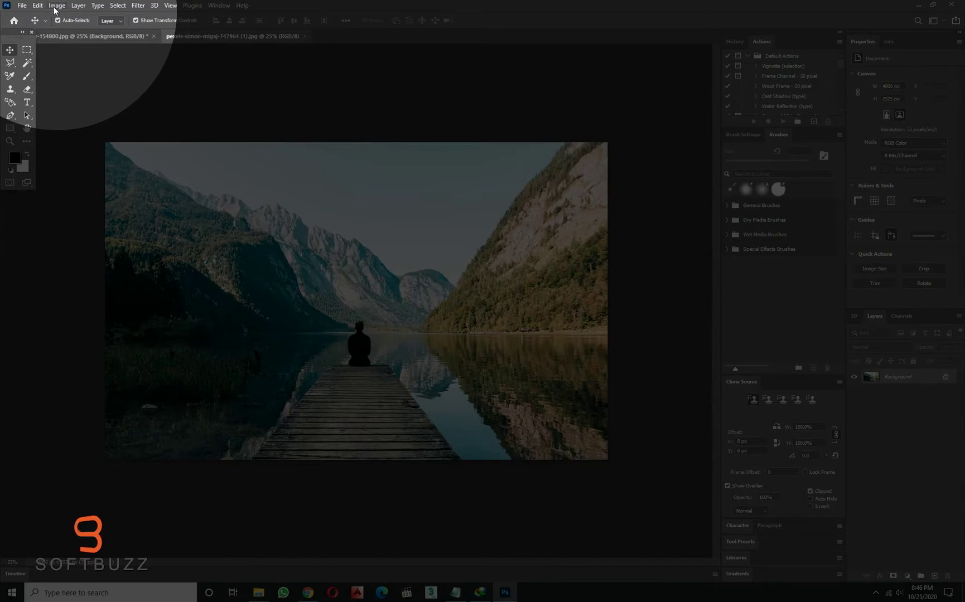
click(37, 5)
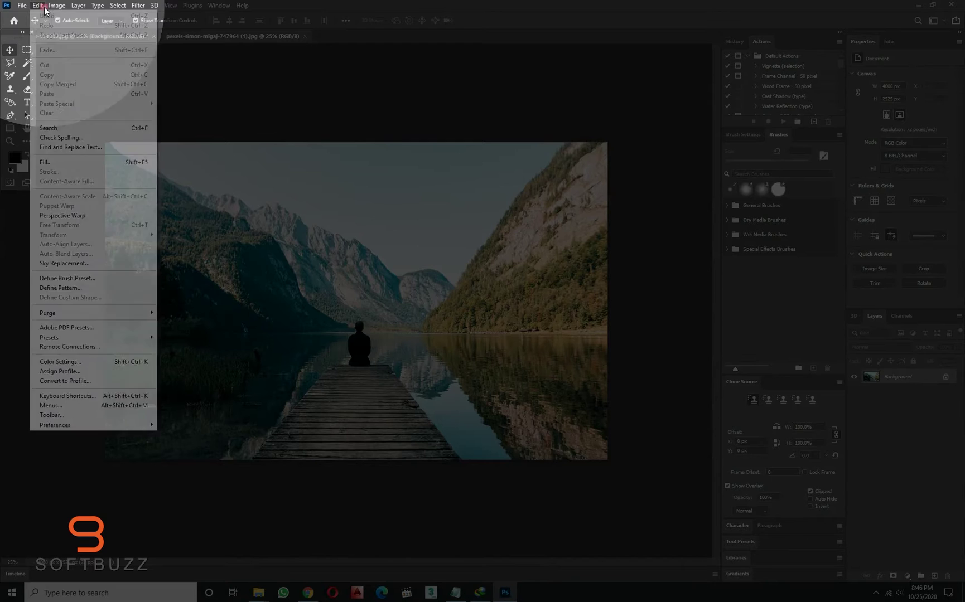
click(64, 263)
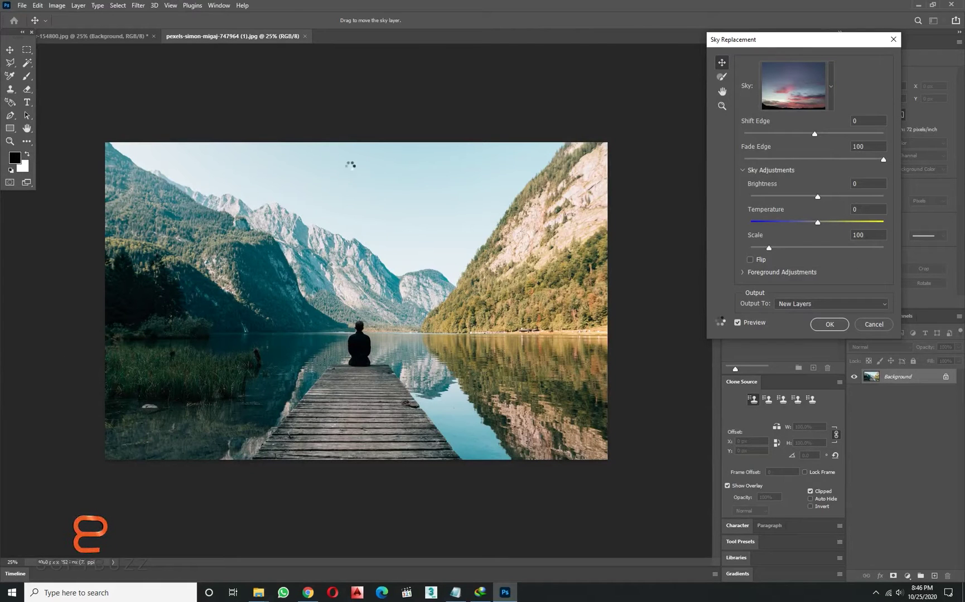
- Preview several sunset sky presets on the lake photo, including the orange clouds, dark pink dusk and fiery red skies
click(831, 99)
click(790, 217)
click(790, 256)
scroll(790, 257, down, 1)
click(792, 300)
drag(846, 186, 846, 302)
click(779, 236)
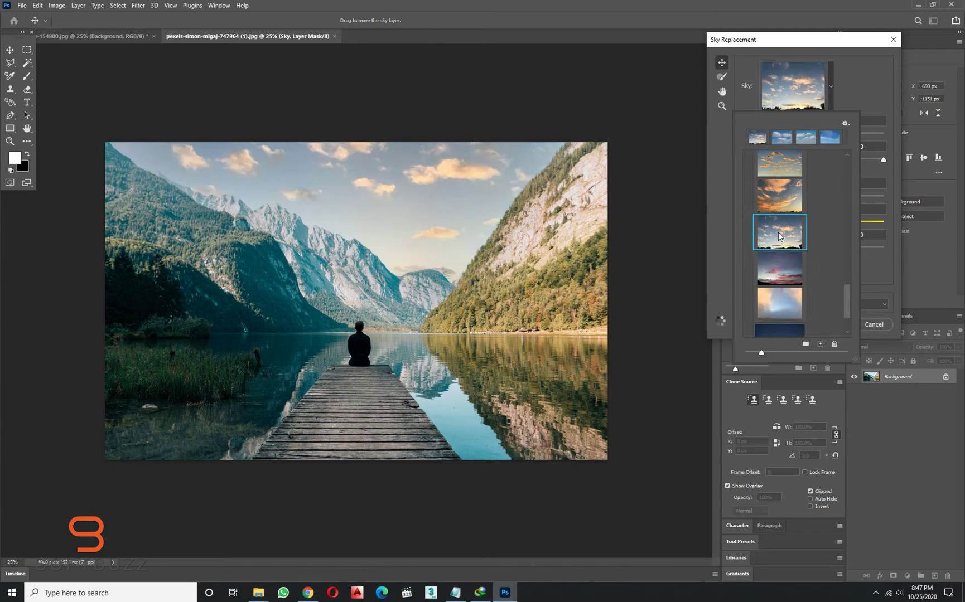
click(780, 195)
click(779, 268)
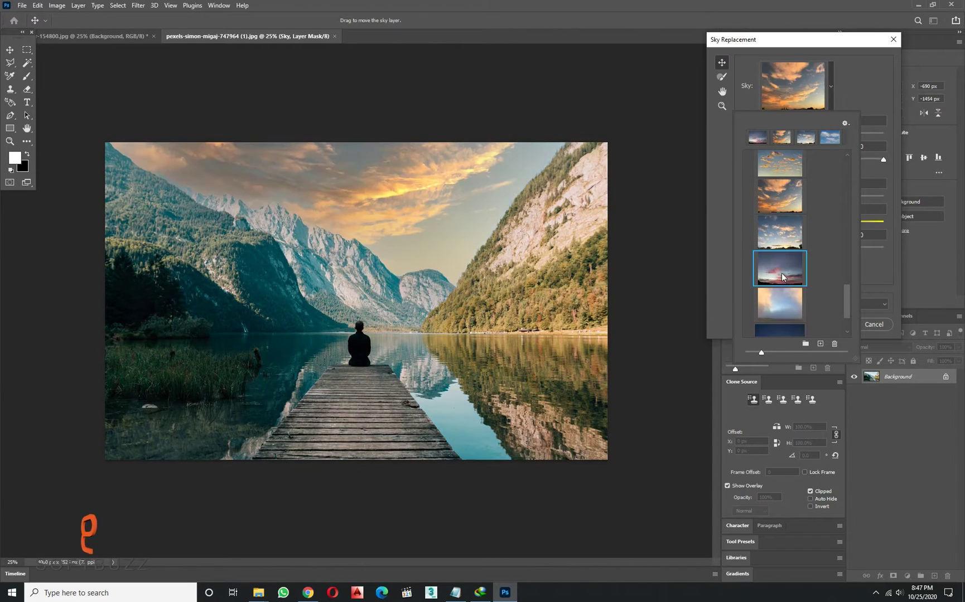
click(846, 272)
click(779, 273)
drag(847, 283, 848, 255)
click(774, 244)
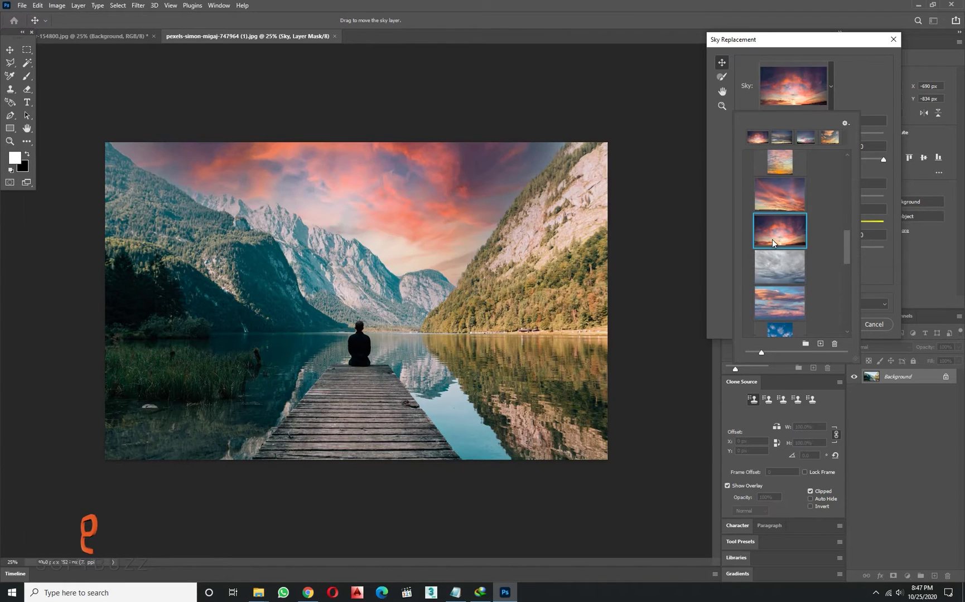
click(787, 201)
- Choose the blue sky preset with scattered white clouds as the replacement sky for the lake photo
scroll(803, 250, up, 5)
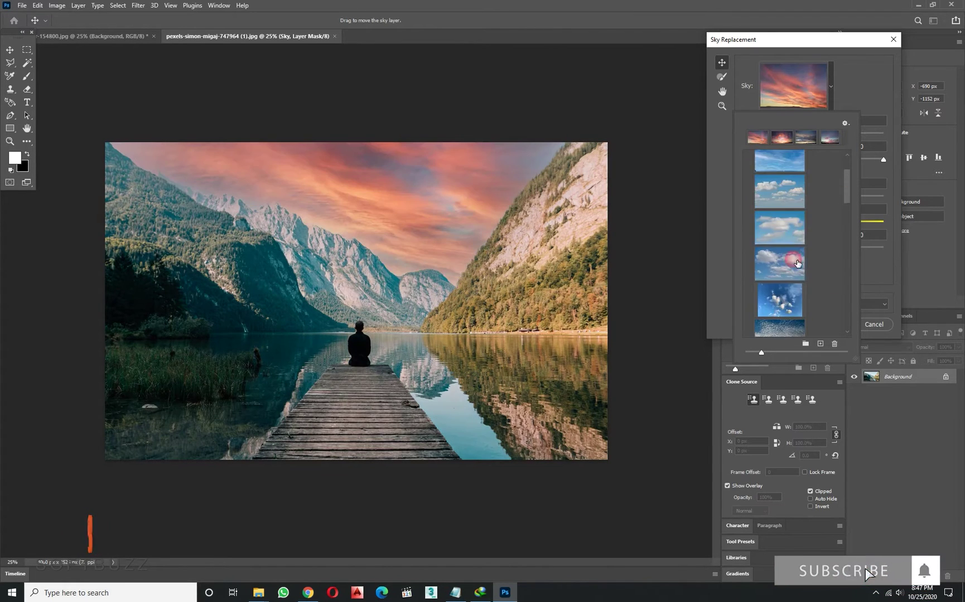
click(792, 204)
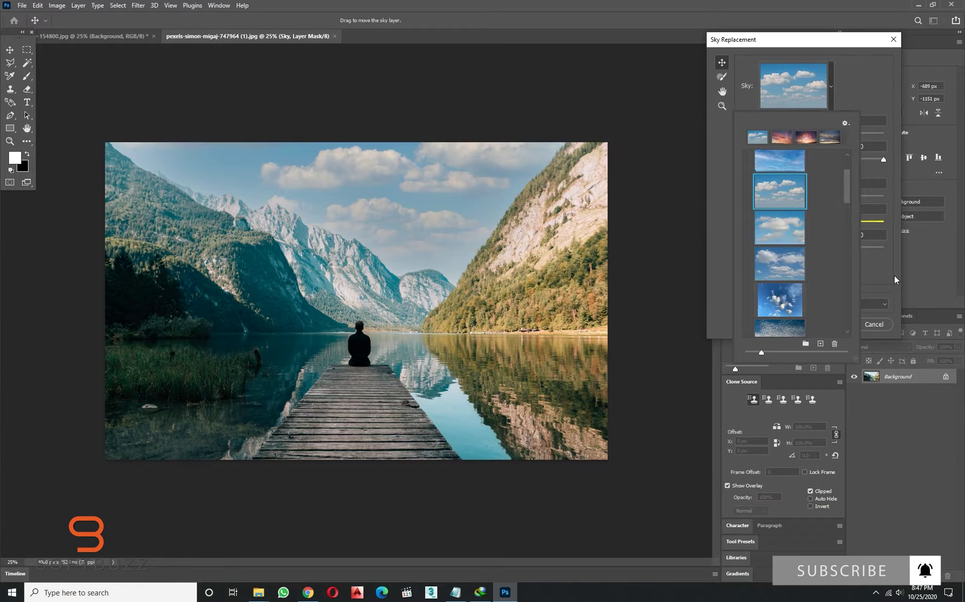
click(898, 280)
- Set the sky's Brightness to 27 and Temperature to -52, and apply the replacement to new layers
drag(843, 223, 834, 197)
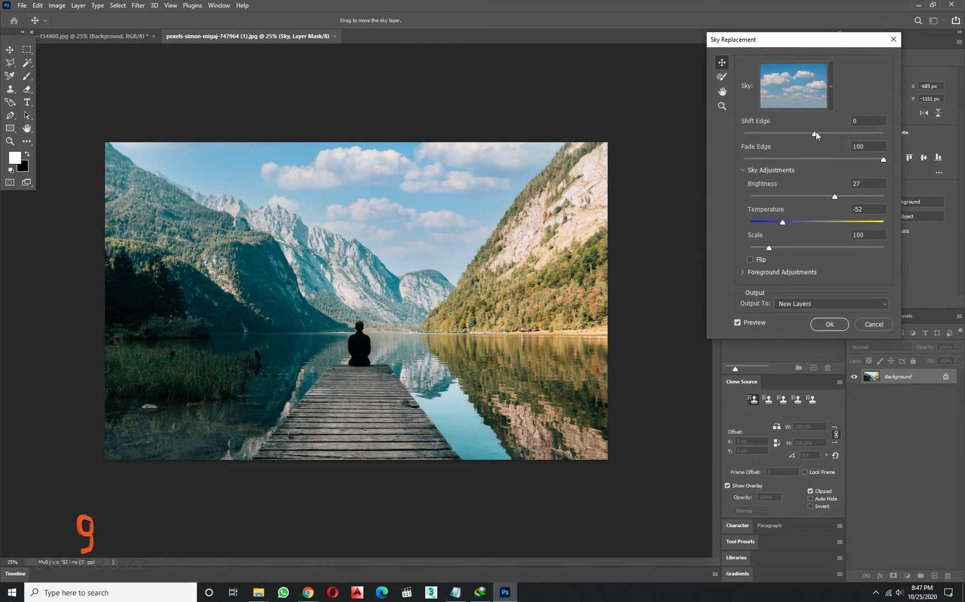
click(822, 323)
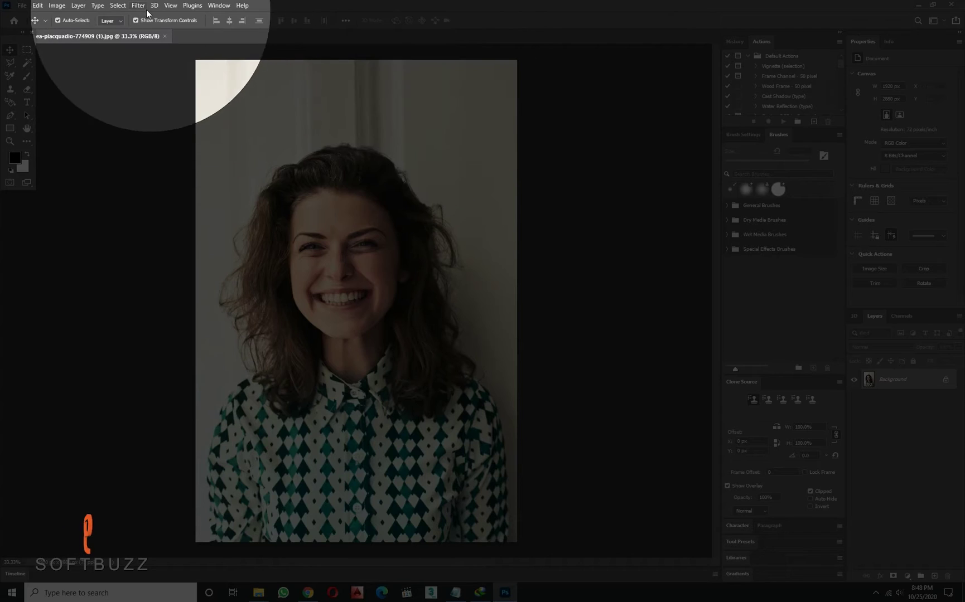
- Start Neural Filters on the smiling woman's portrait and turn on the Skin Smoothing filter
click(148, 12)
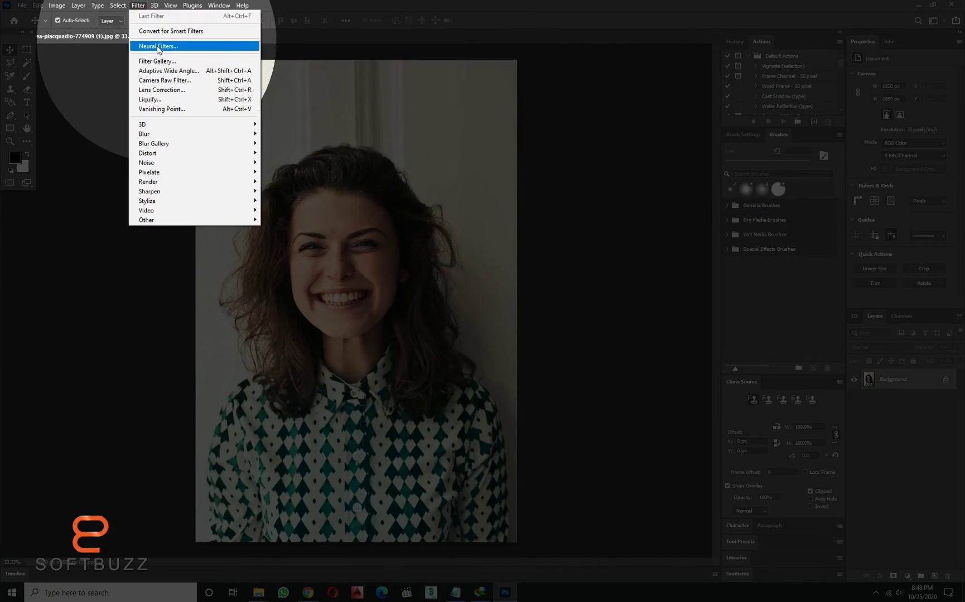
click(163, 45)
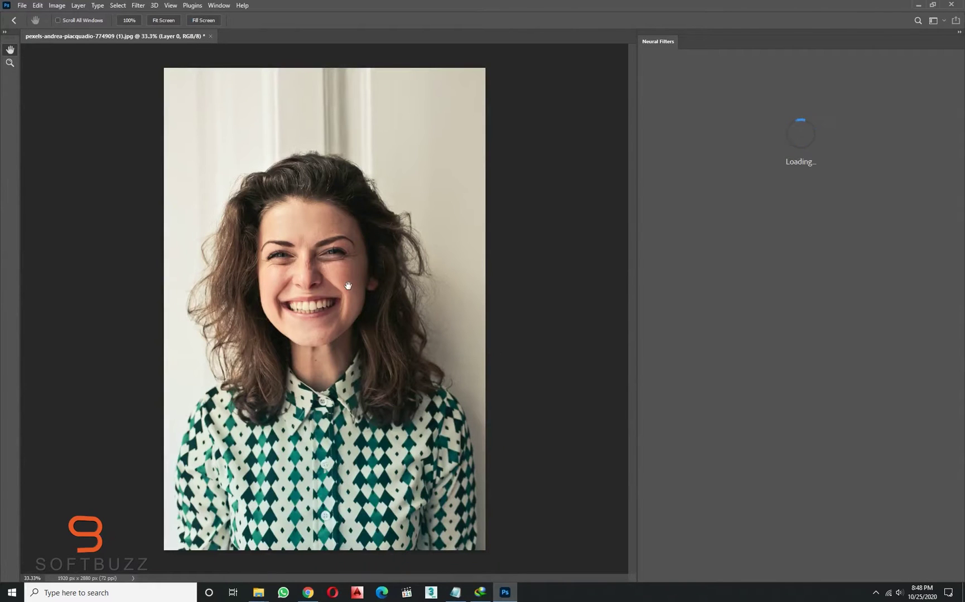
key(ctrl+plus)
key(ctrl+plus)
key(ctrl+plus)
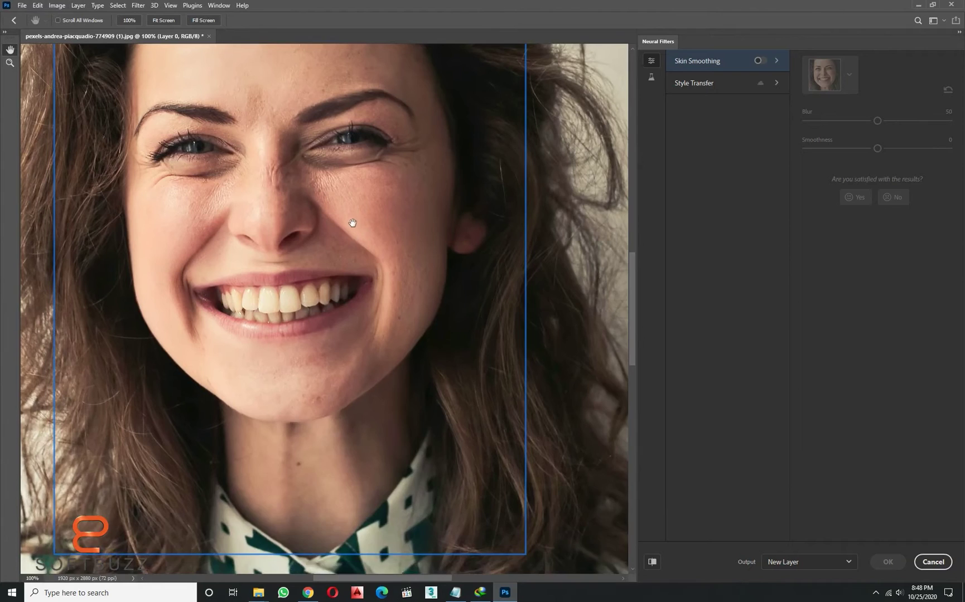
key(ctrl+minus)
click(764, 62)
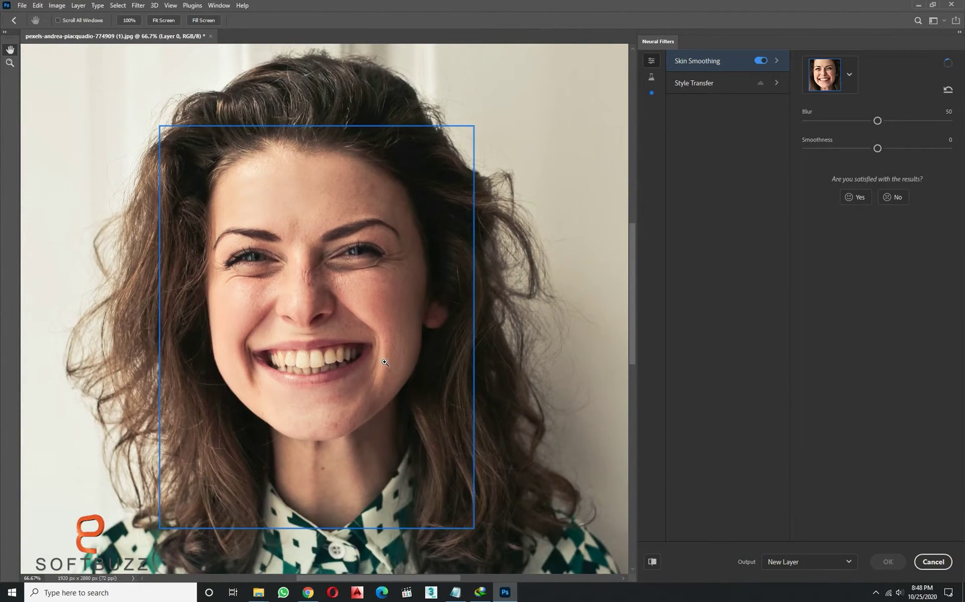
- Set the Skin Smoothing filter's Blur to 82 and Smoothness to 20
key(ctrl+plus)
drag(888, 123, 925, 121)
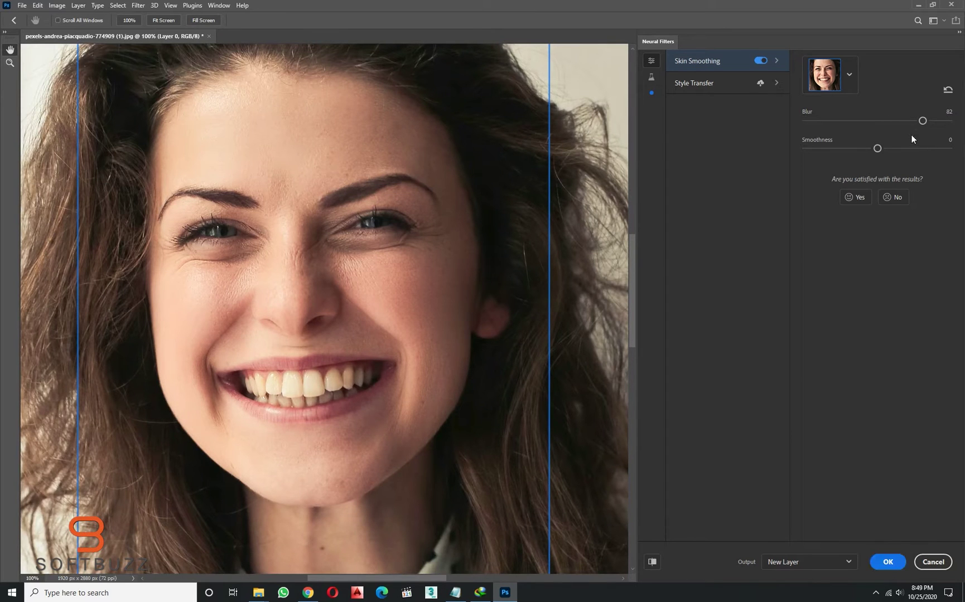
click(906, 148)
- Compare the woman's face with Skin Smoothing off and on, leaving the filter on
click(761, 61)
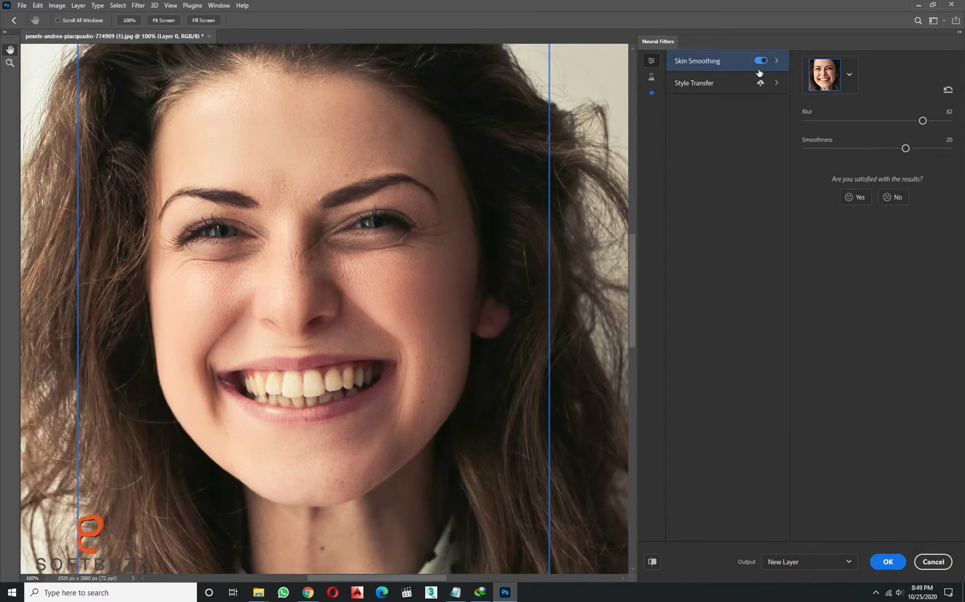
click(762, 61)
click(767, 62)
key(ctrl+minus)
click(770, 65)
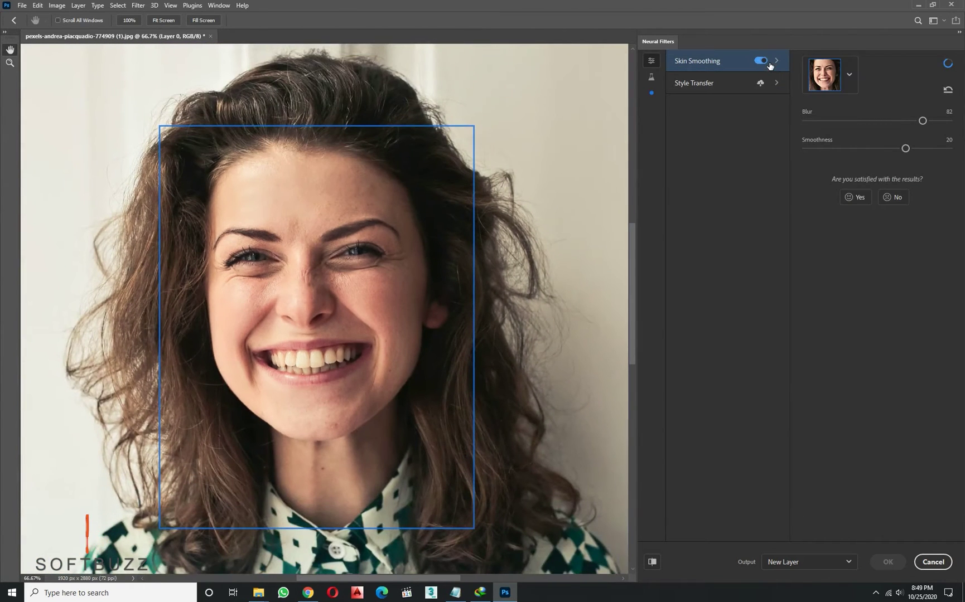
key(ctrl+minus)
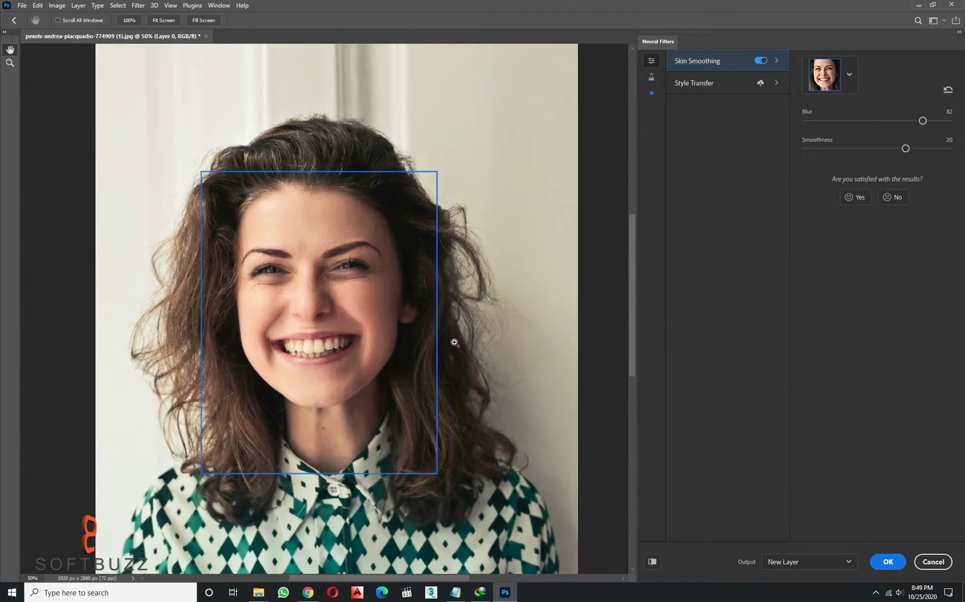
key(ctrl+plus)
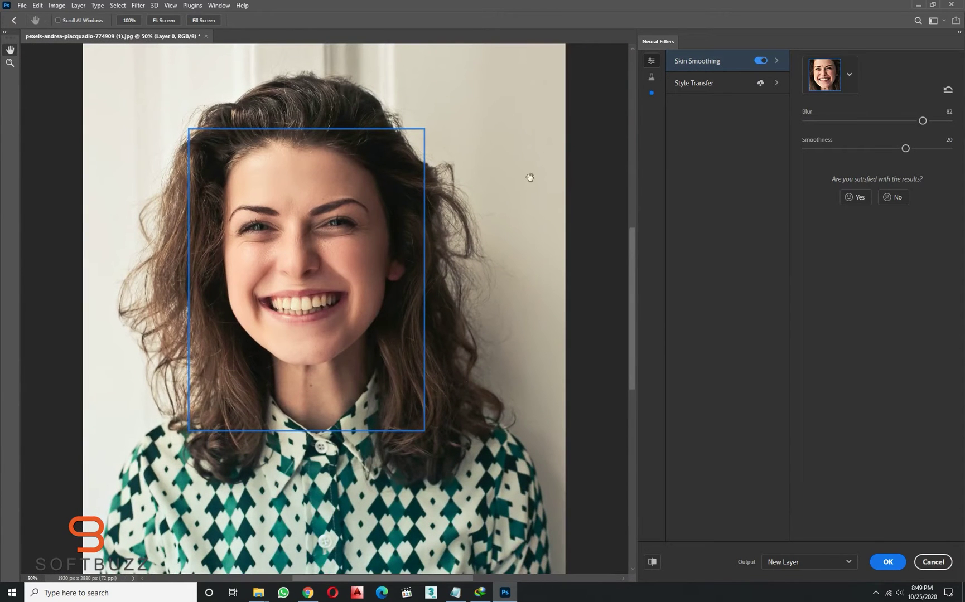
- Turn on the beta Smart Portrait filter, try a Gaze of 18, and disable Gaze again
click(651, 77)
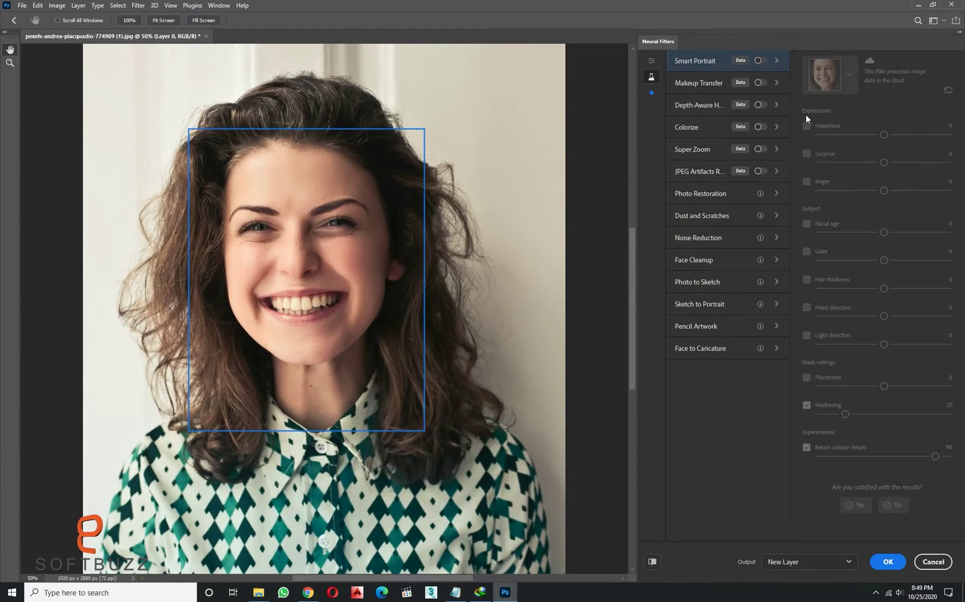
click(759, 62)
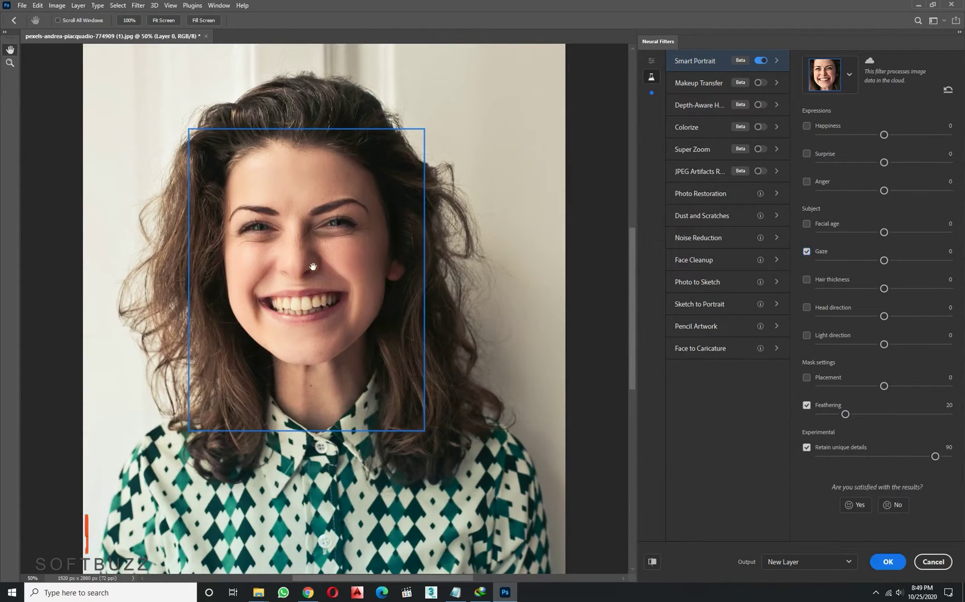
drag(883, 260, 899, 260)
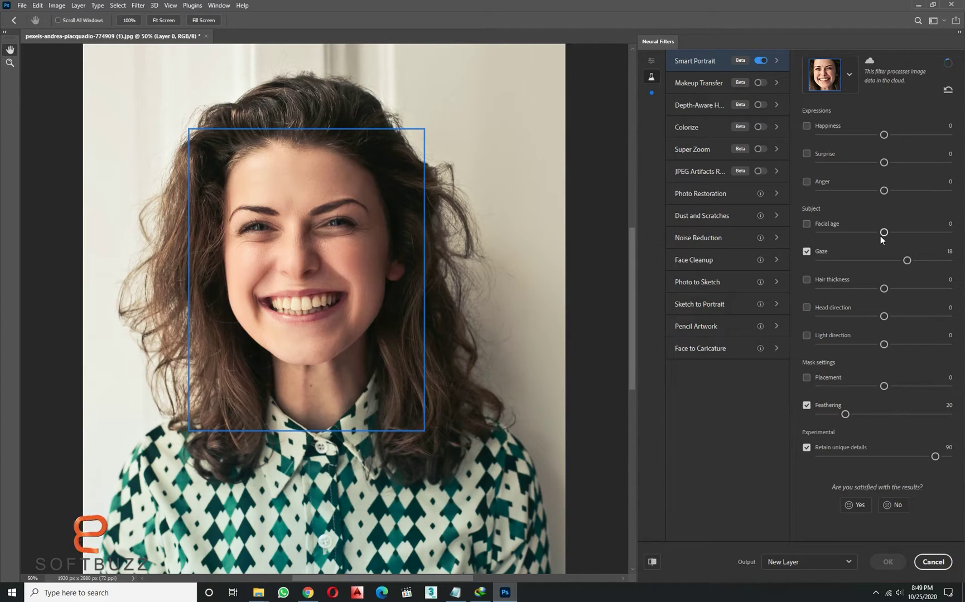
click(806, 251)
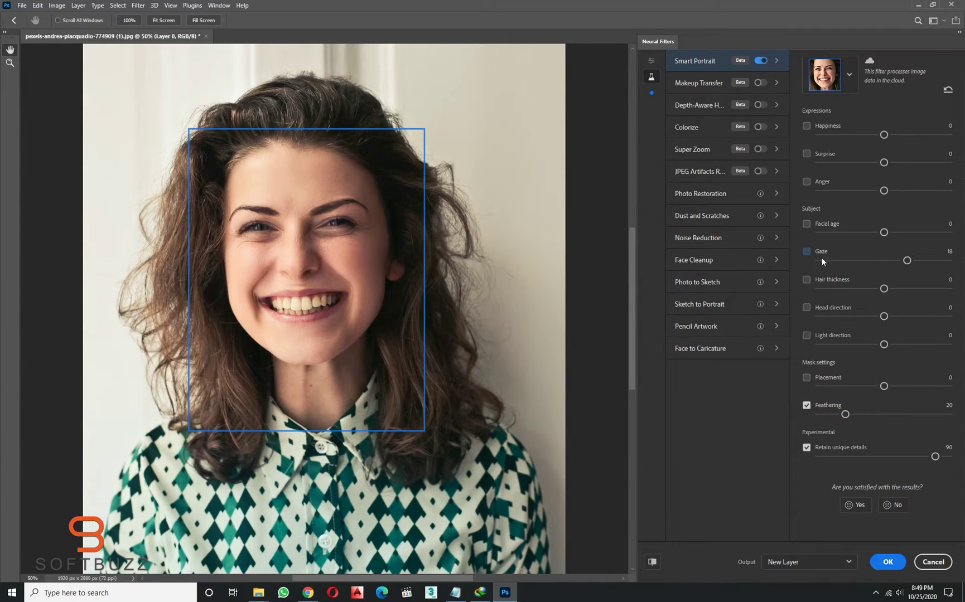
- Enable Facial age and Happiness, try a Facial age of -25, and set Facial age to 13
click(815, 223)
drag(883, 232, 849, 232)
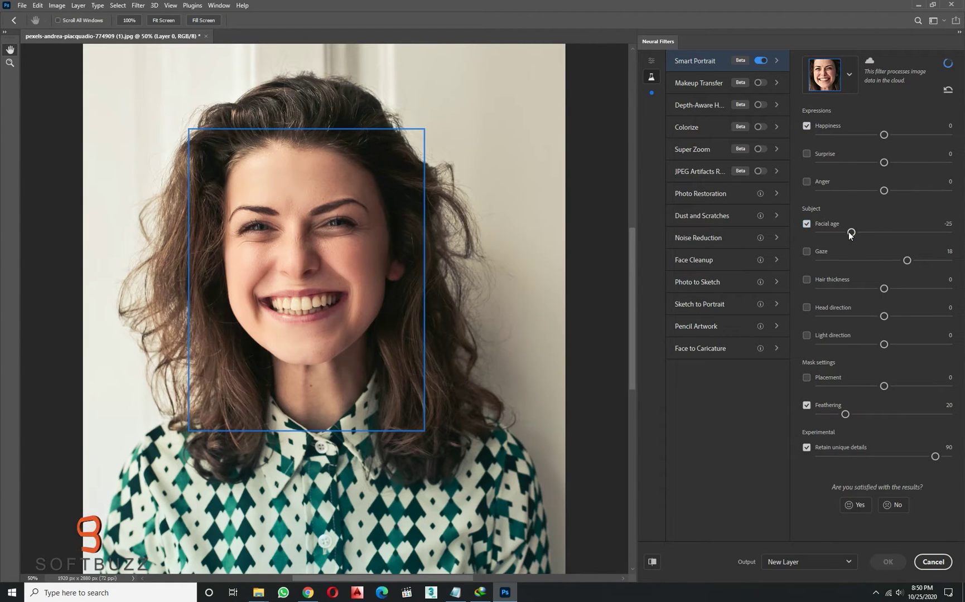
drag(849, 231, 835, 232)
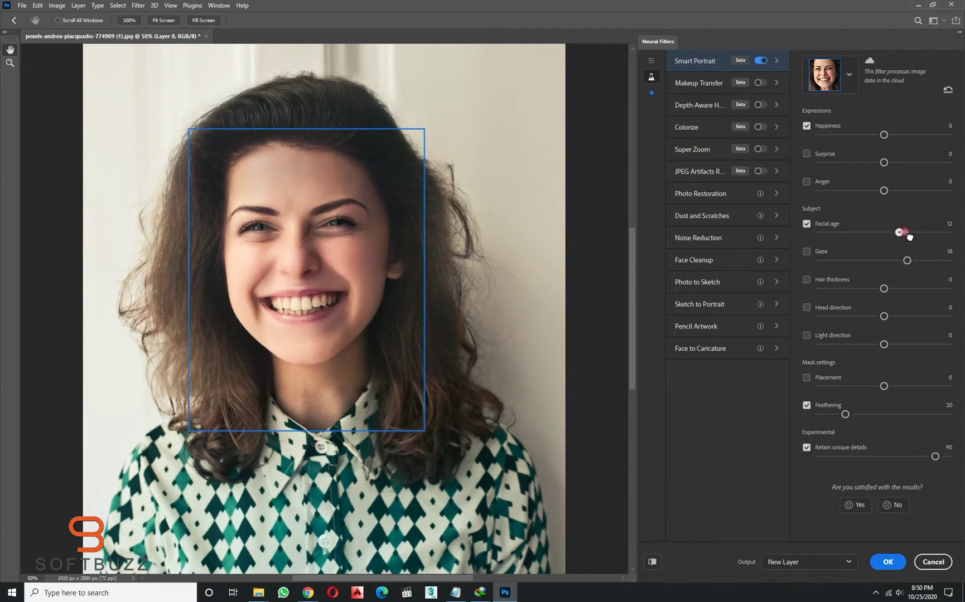
click(904, 232)
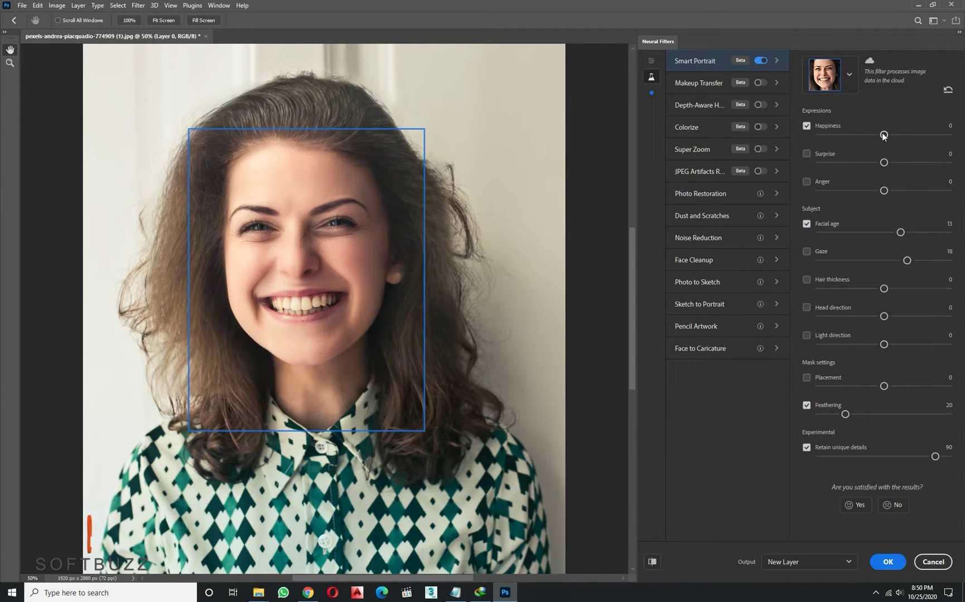
- Try Happiness values of 14, -29 and -41 on the portrait, and set Happiness to -50
drag(883, 135, 902, 135)
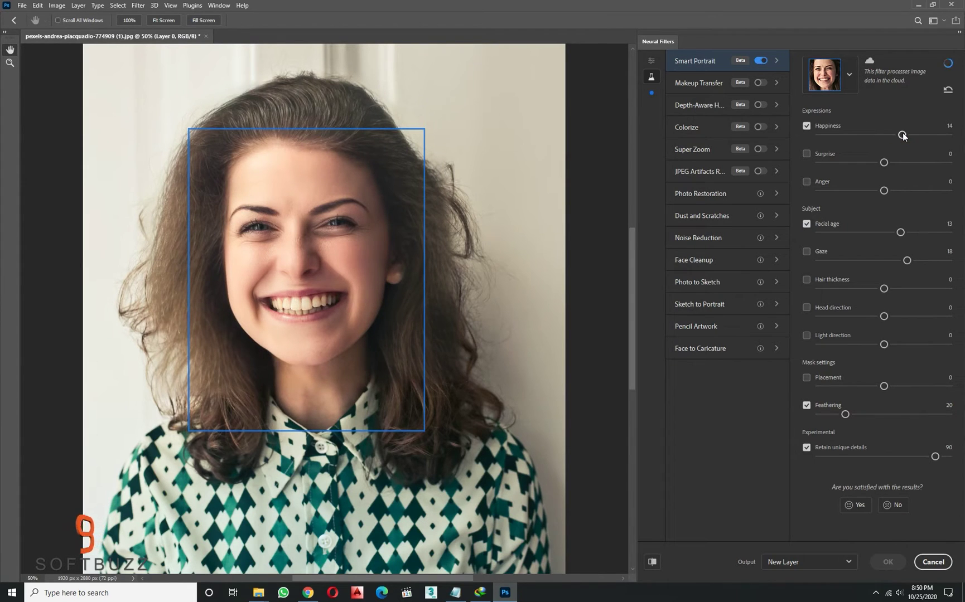
drag(903, 135, 845, 135)
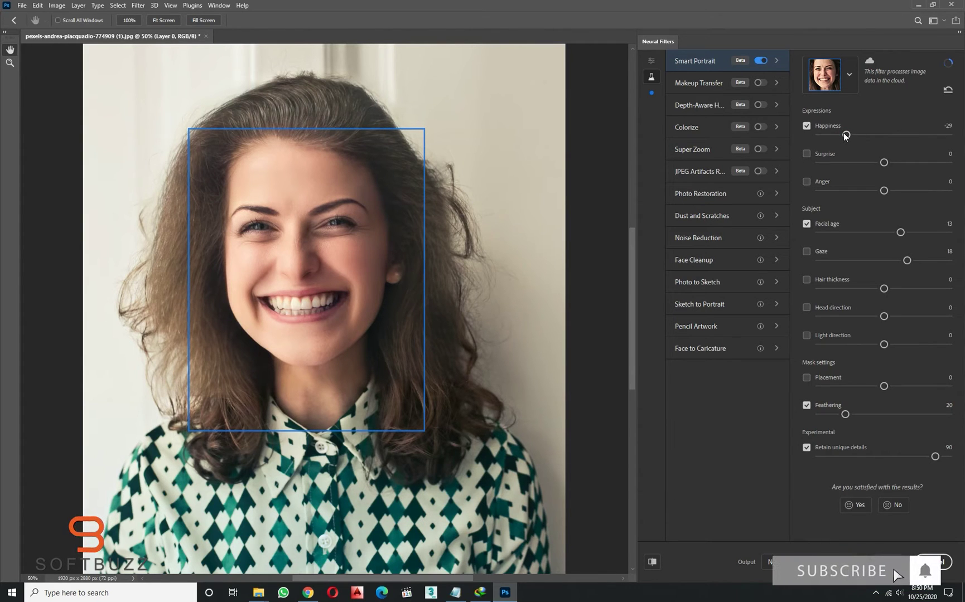
drag(845, 135, 826, 135)
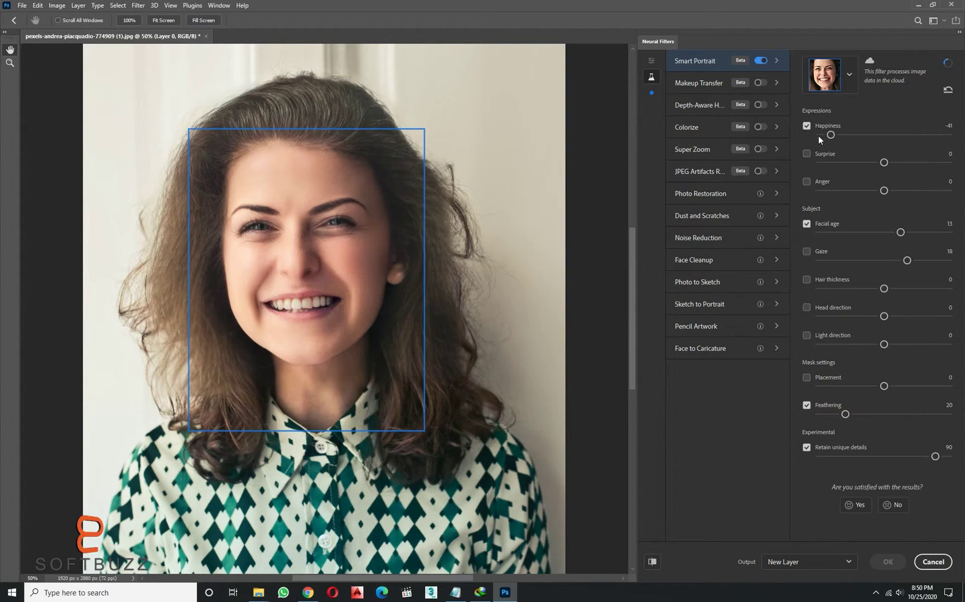
drag(816, 134, 813, 134)
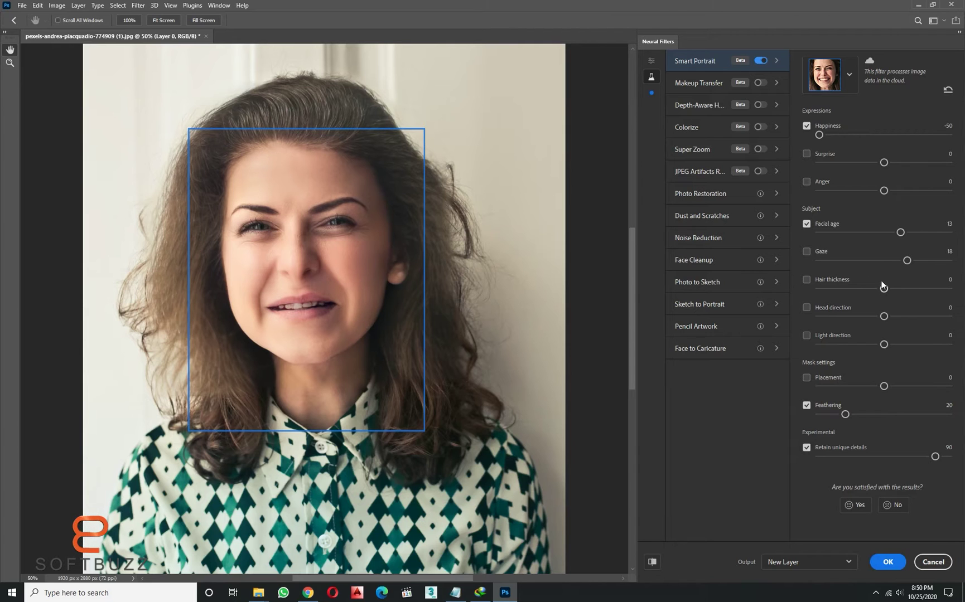
- Set Facial age to -1 and enable Hair thickness at 27, and close Neural Filters
drag(895, 234, 882, 233)
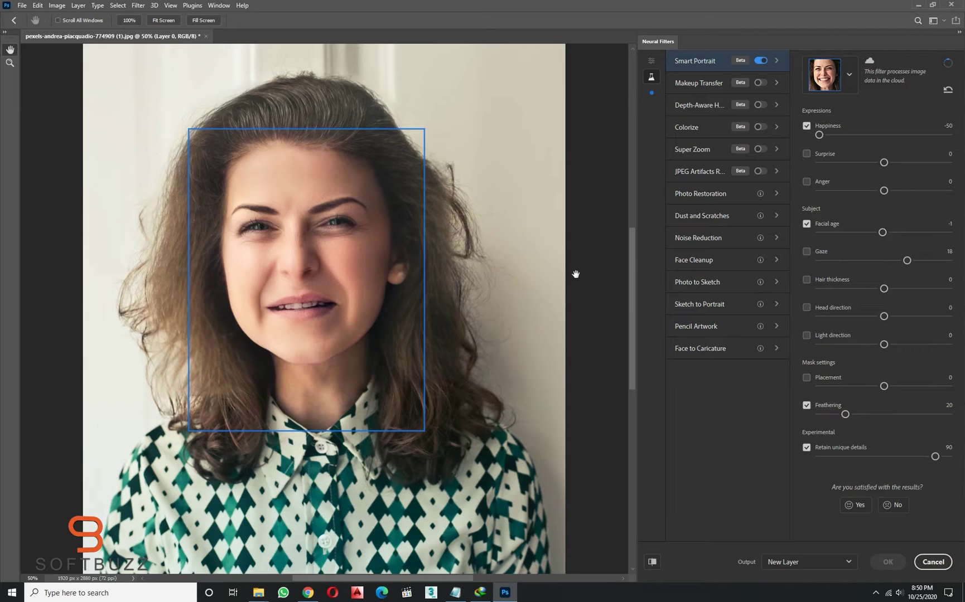
click(824, 280)
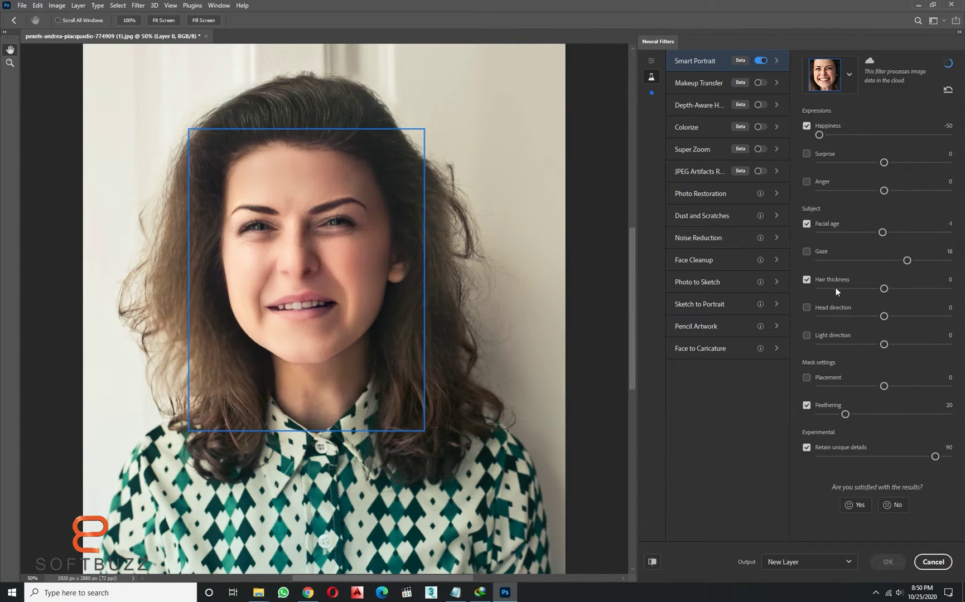
drag(889, 288, 920, 292)
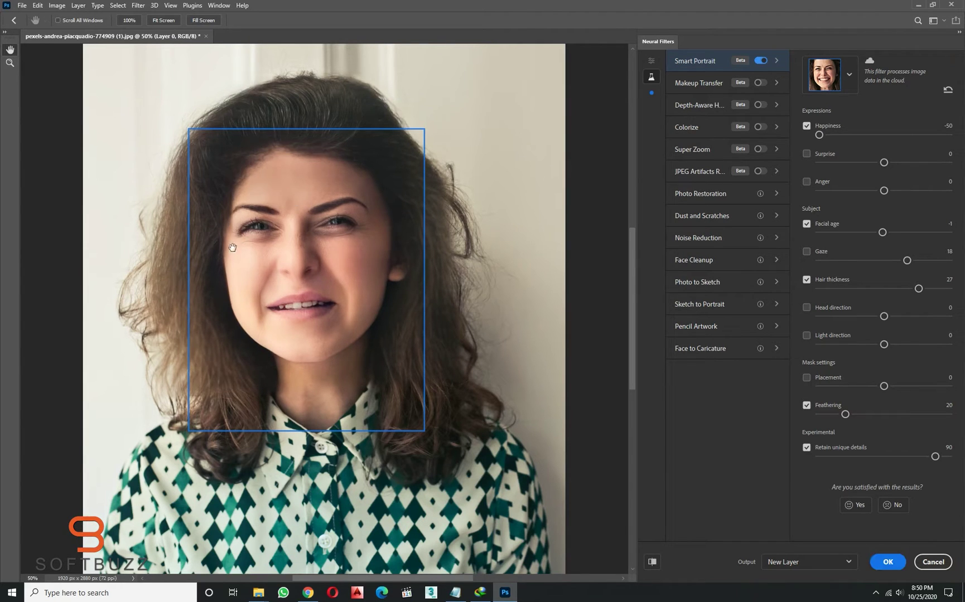
key(Return)
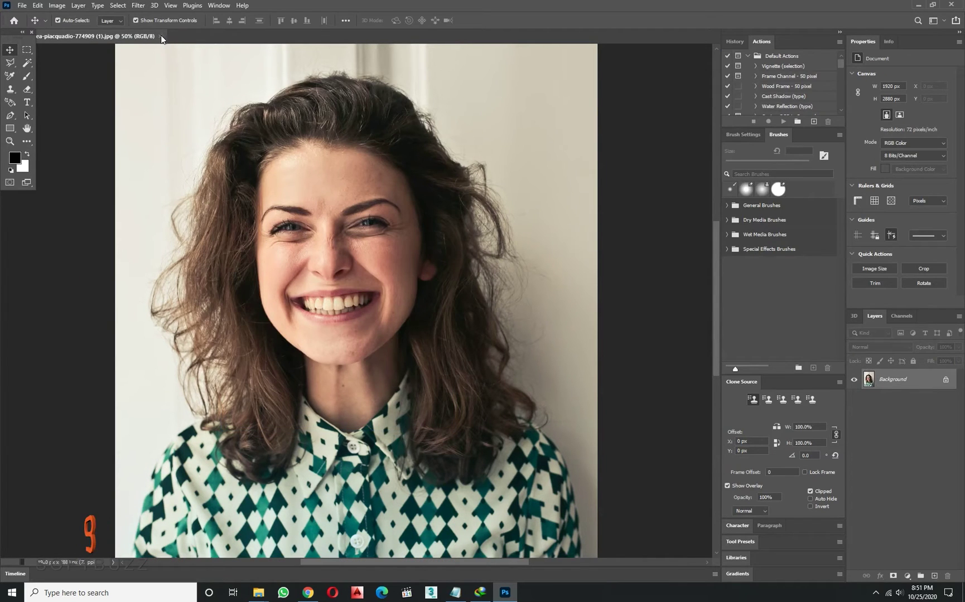
- Open the bearded man's portrait from the Images folder in Photoshop, framed on his face
click(251, 544)
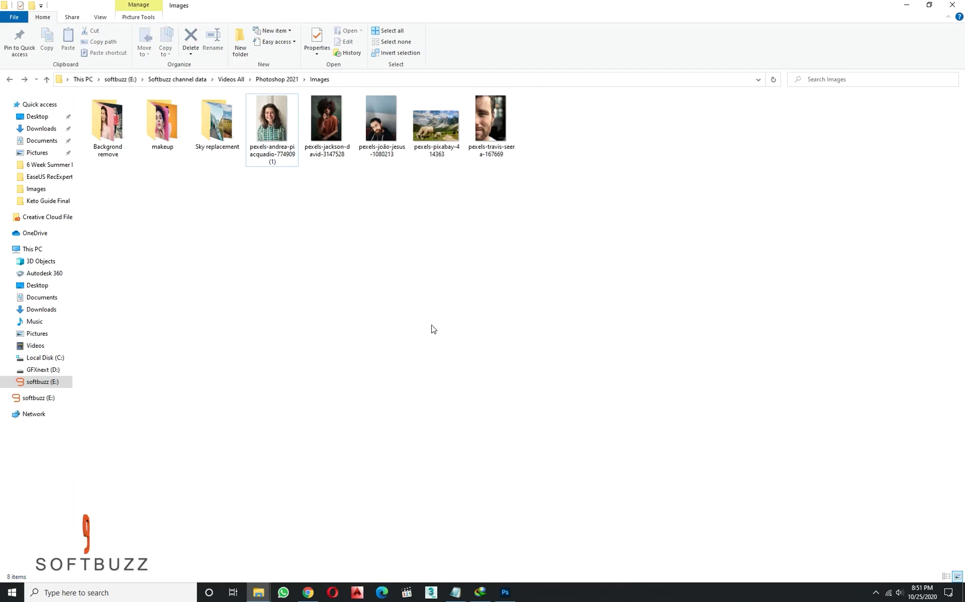
drag(381, 123, 359, 42)
key(ctrl+plus)
key(ctrl+plus)
drag(386, 365, 430, 215)
key(ctrl+plus)
- Start Neural Filters on the bearded man's portrait and turn on Smart Portrait with Gaze enabled
click(142, 7)
click(157, 46)
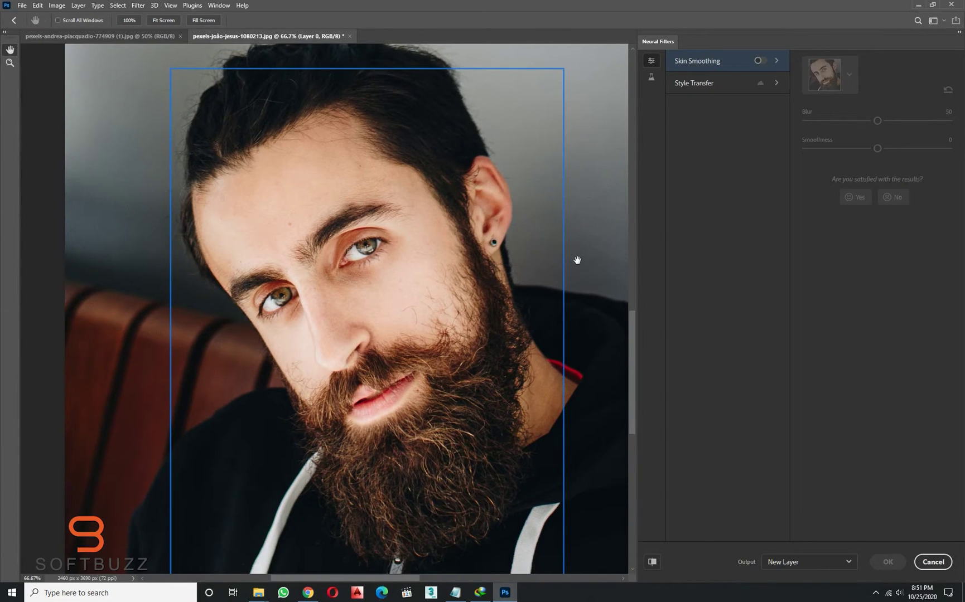
click(651, 77)
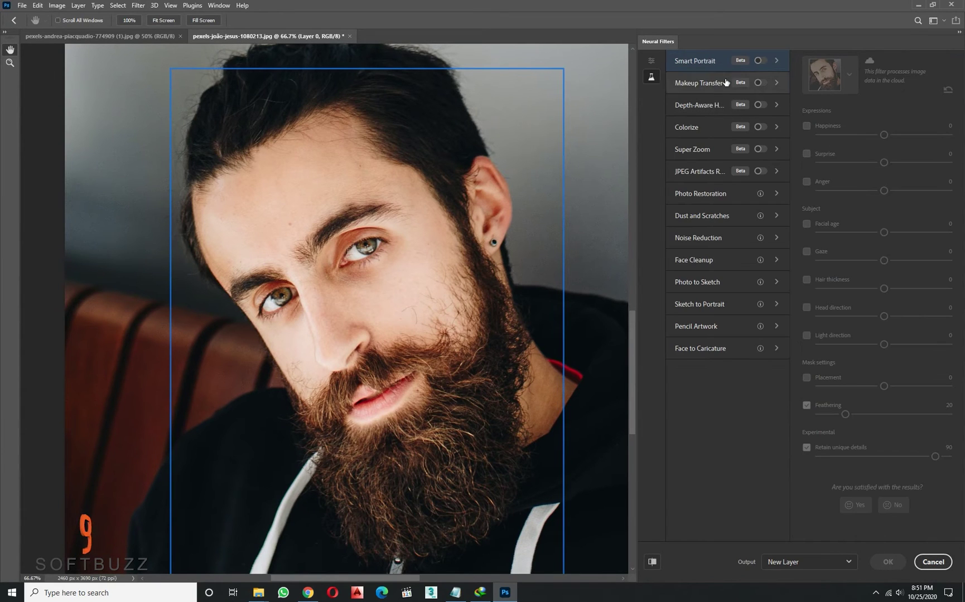
click(760, 61)
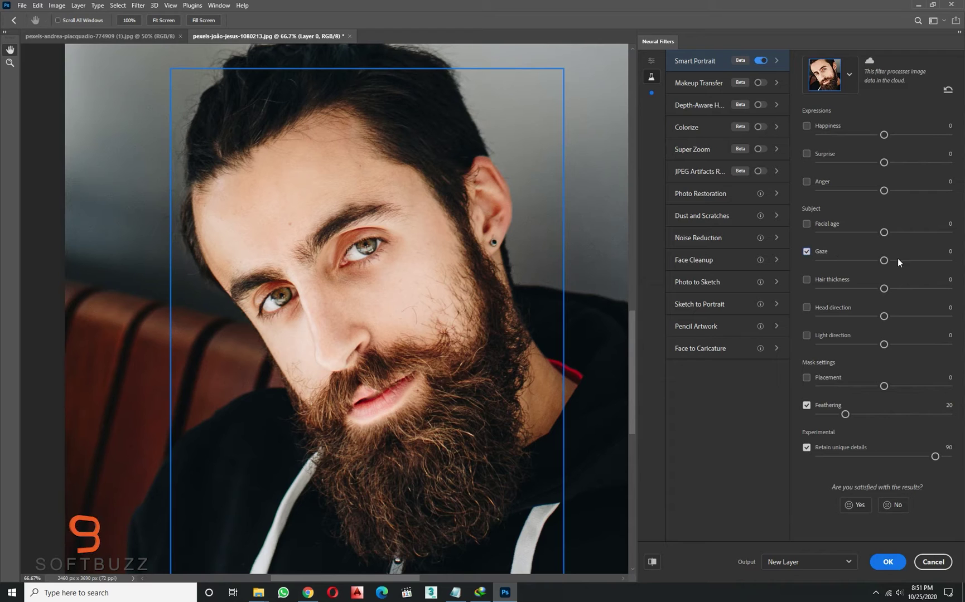
- Try Gaze values of 23, 26 and -21 on the bearded man's portrait
click(915, 260)
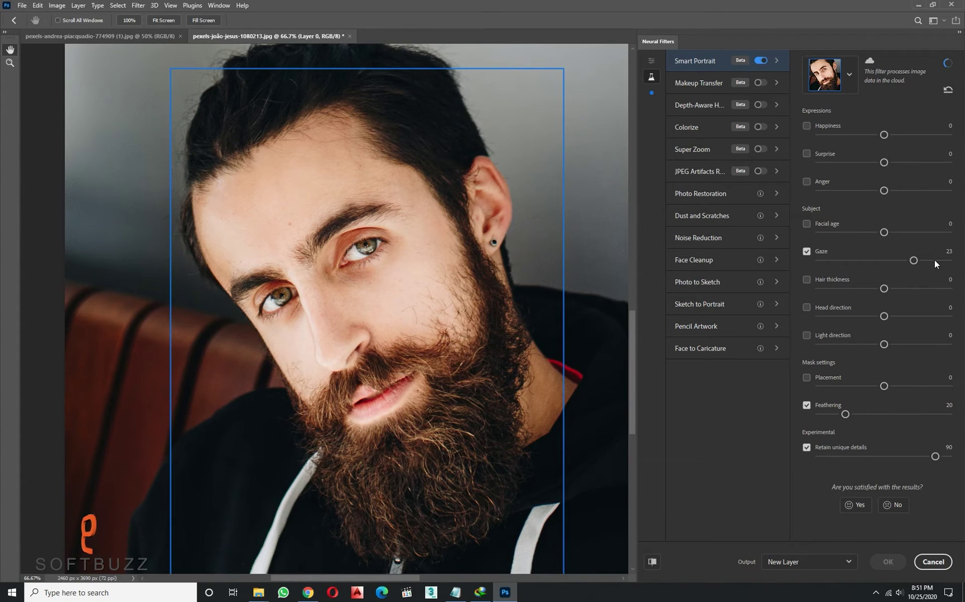
mouse_move(913, 260)
mouse_down()
mouse_move(868, 260)
mouse_move(919, 261)
mouse_up()
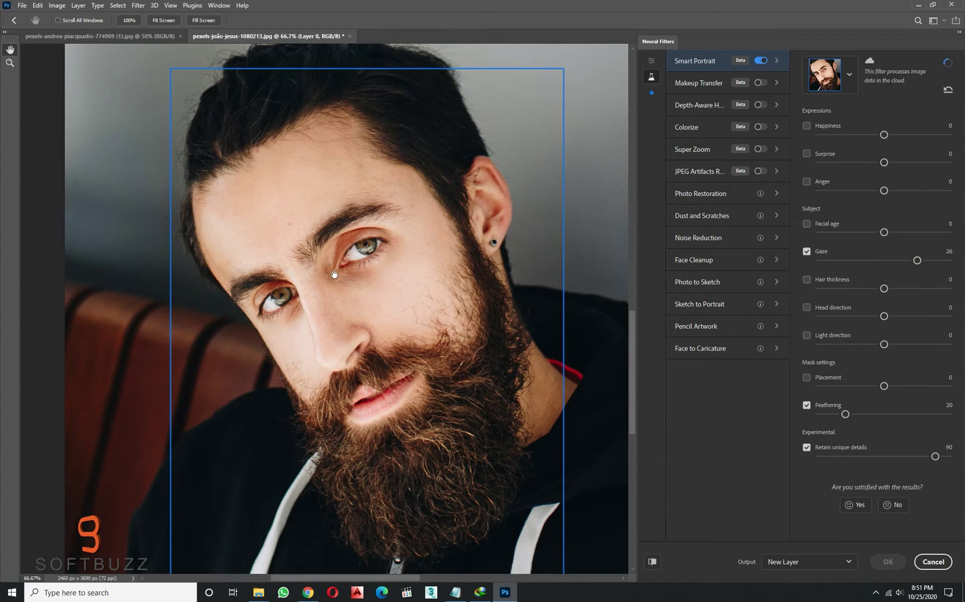
key(F4)
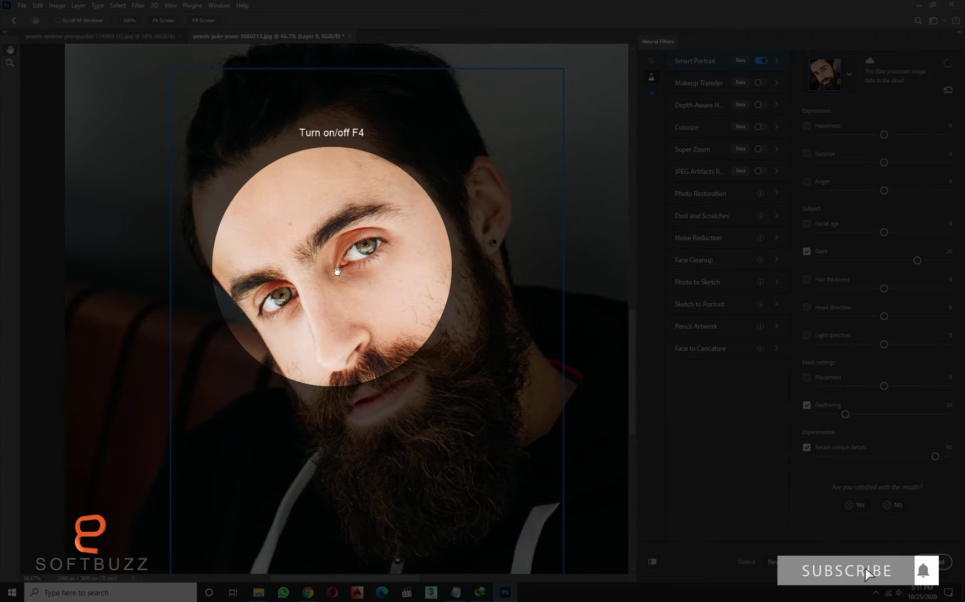
key(F4)
drag(917, 260, 856, 259)
key(F4)
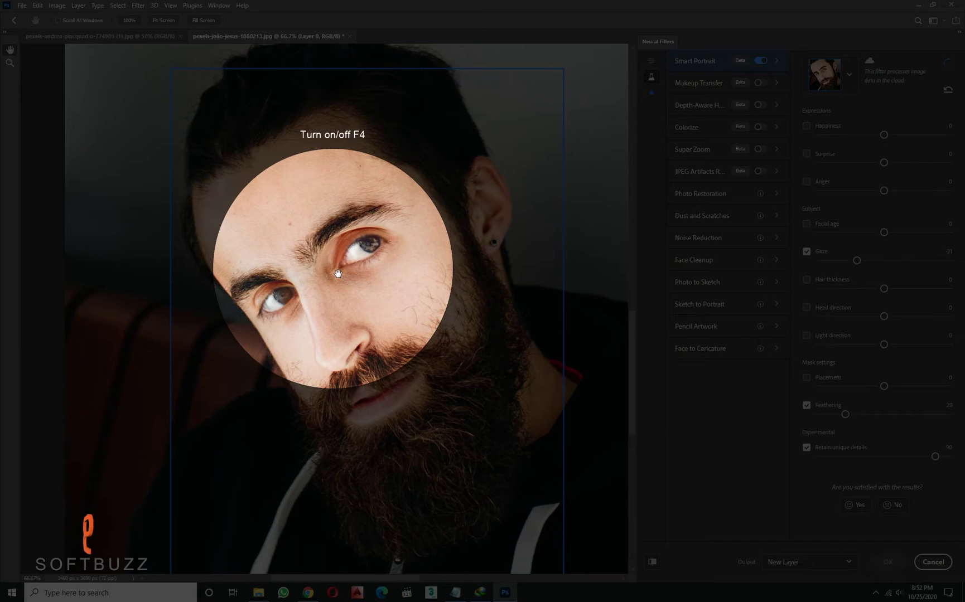
key(F4)
- Set Gaze to -49 and inspect the eyes in the preview
drag(817, 263, 815, 262)
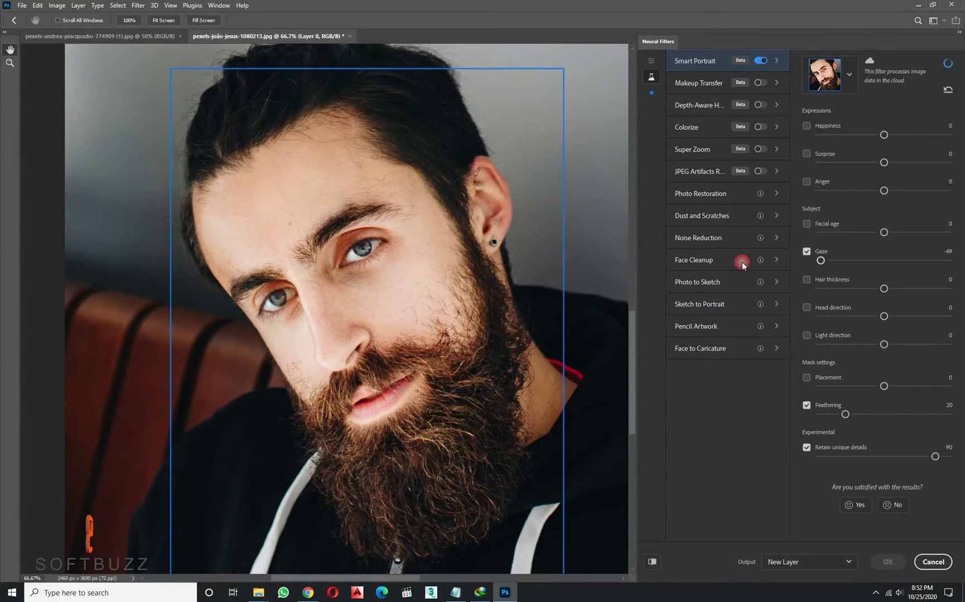
key(F4)
key(F4)
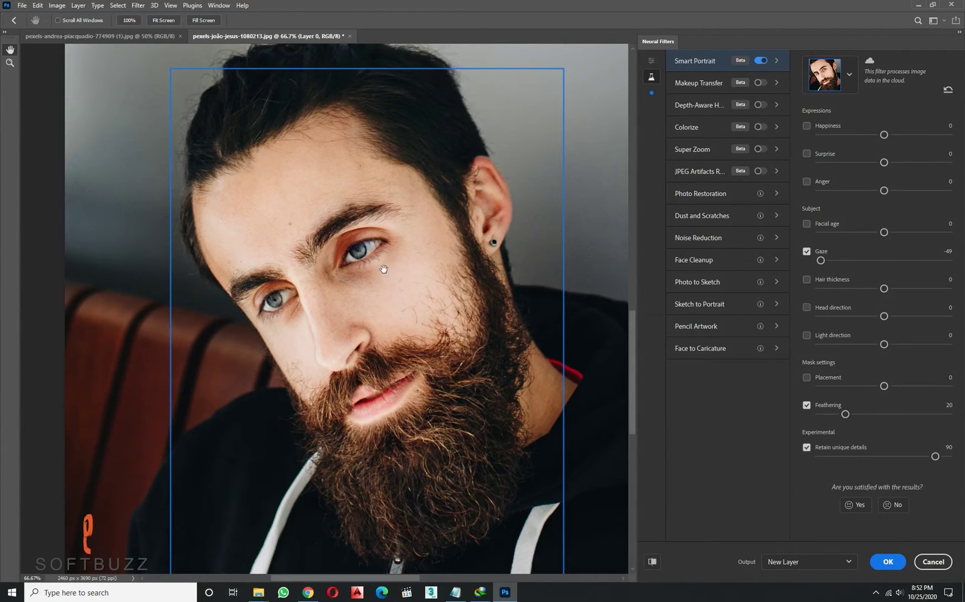
- Enable Hair thickness, and try Head direction at 17 and 1 before switching Head direction off
click(806, 280)
click(807, 307)
click(906, 316)
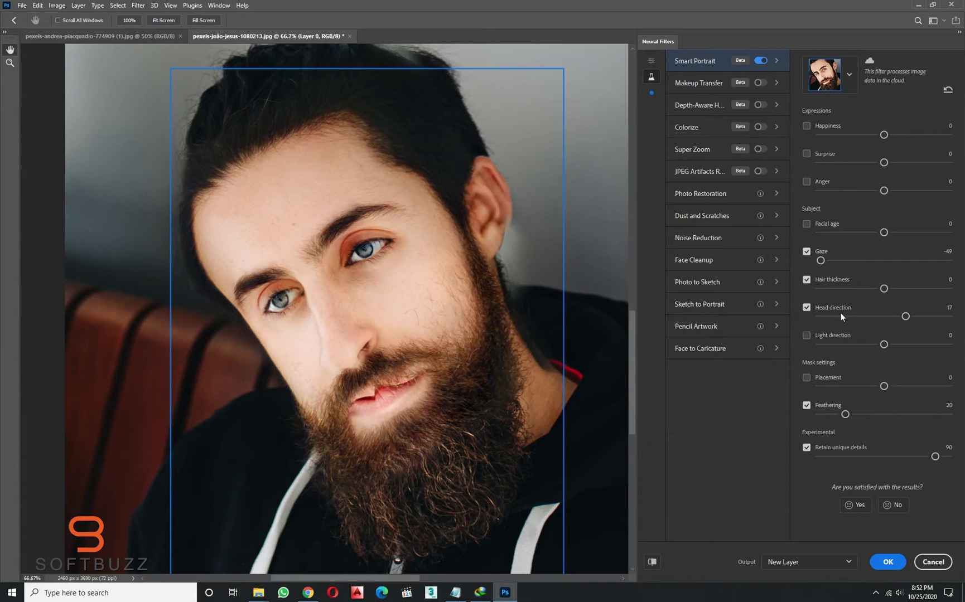
drag(908, 316, 886, 316)
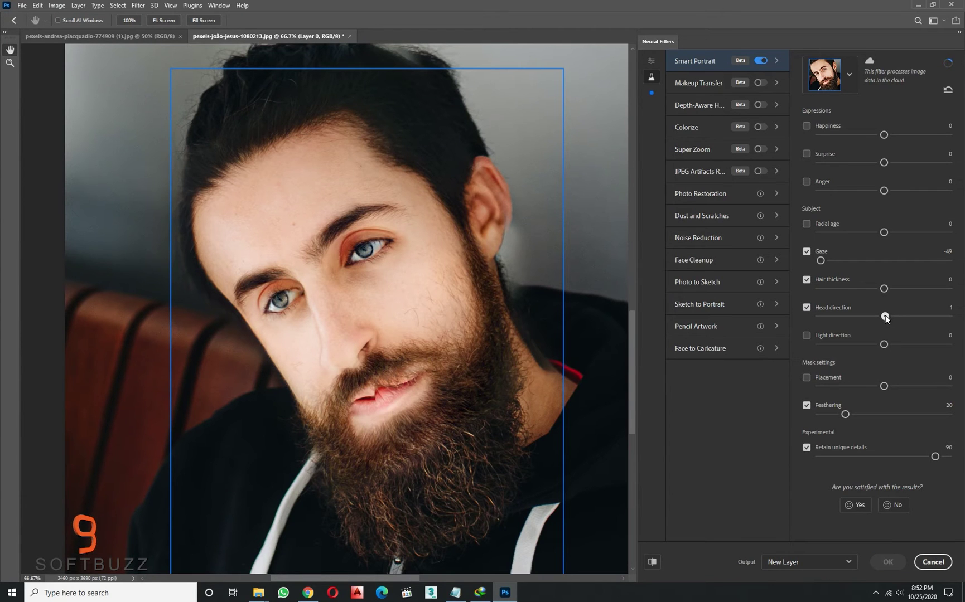
click(807, 308)
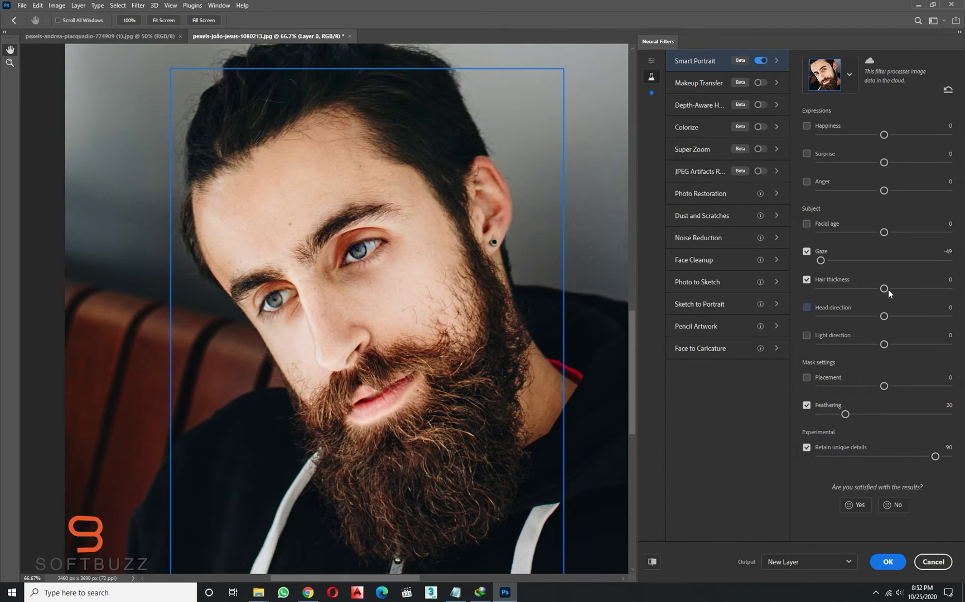
- Set Hair thickness to 18 and inspect the whole portrait
drag(888, 289, 904, 288)
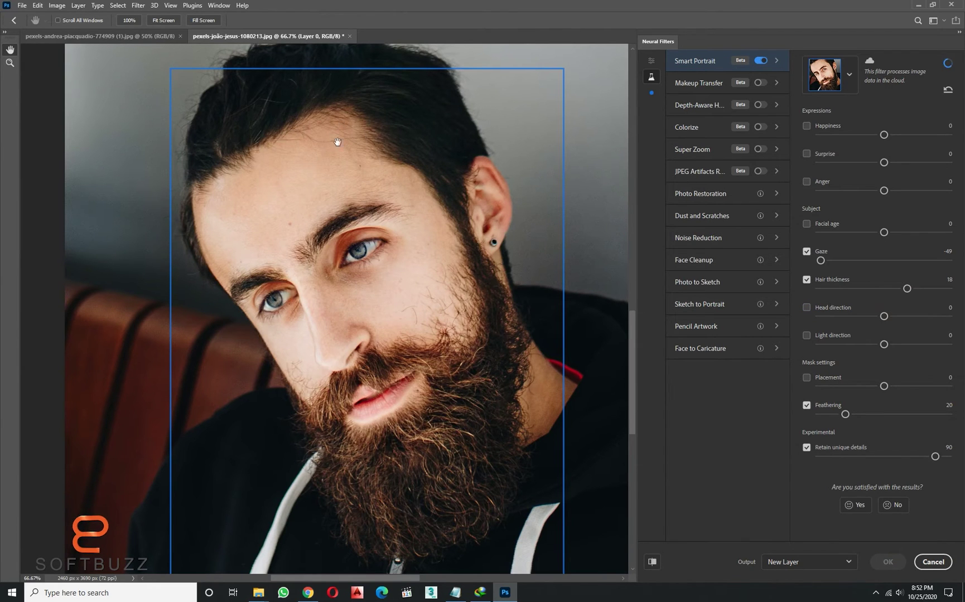
scroll(403, 297, down, 3)
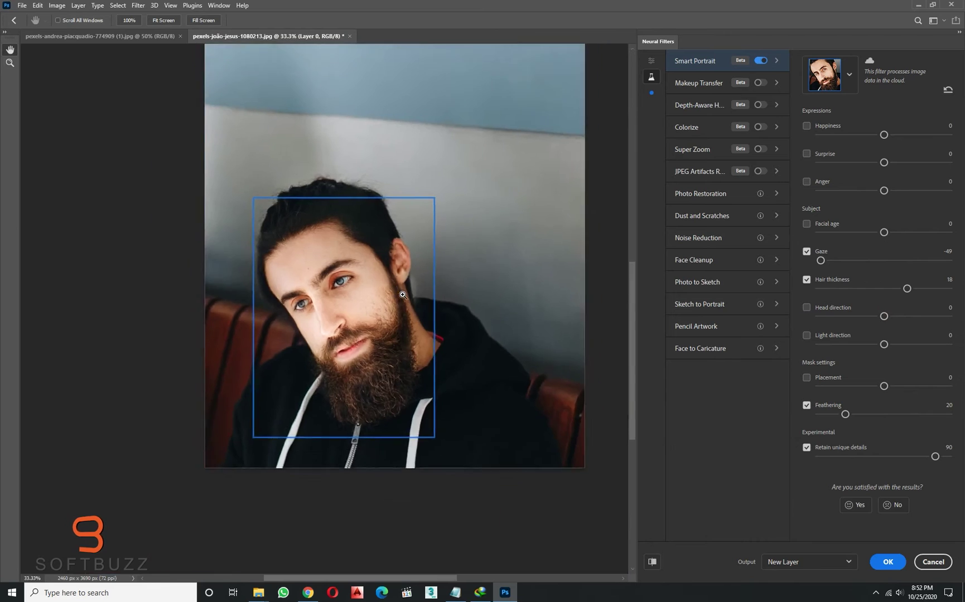
scroll(348, 440, up, 2)
scroll(348, 441, down, 1)
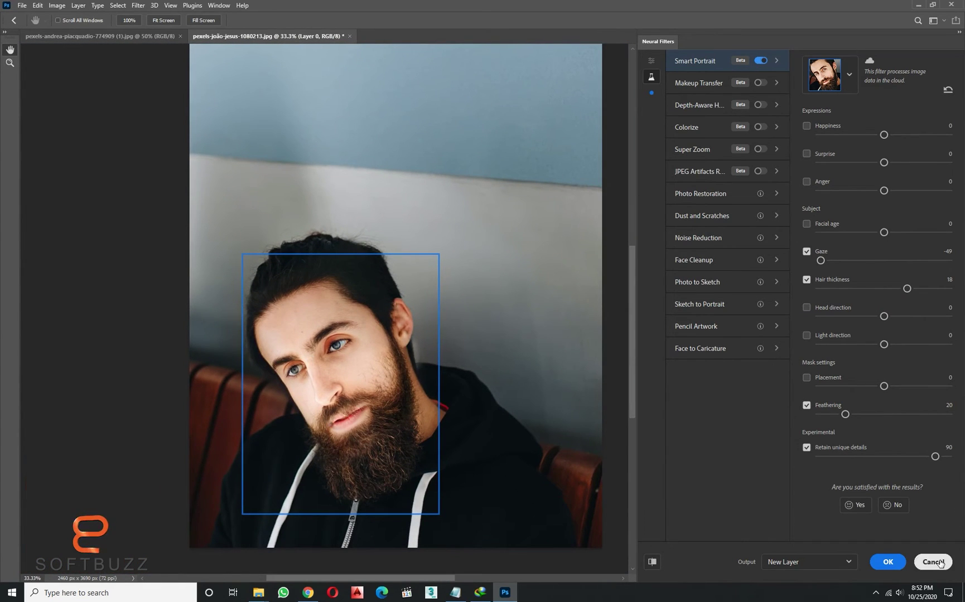
- Look through the beta and featured filter lists, and cancel Neural Filters without applying anything
click(651, 61)
click(653, 79)
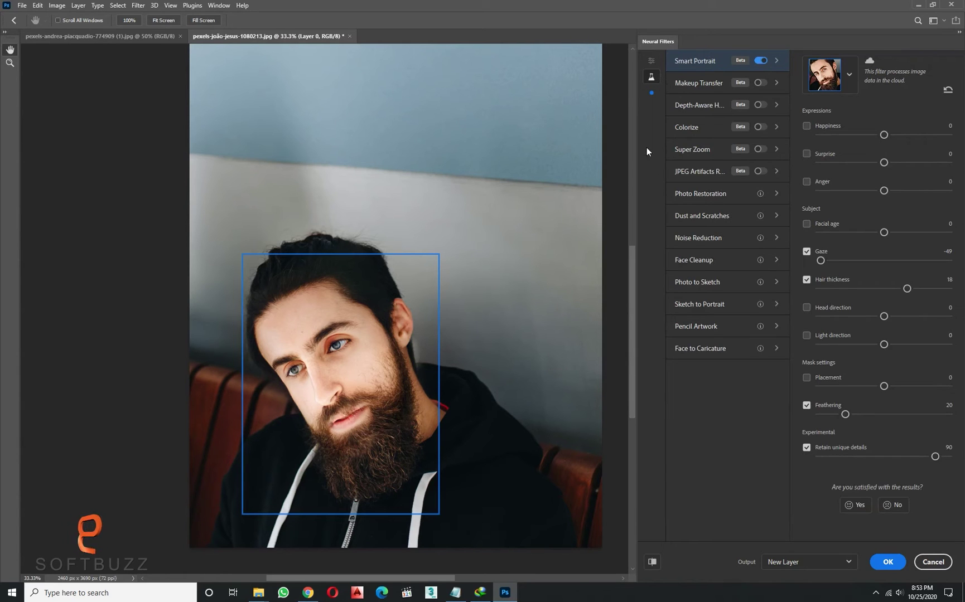
click(650, 61)
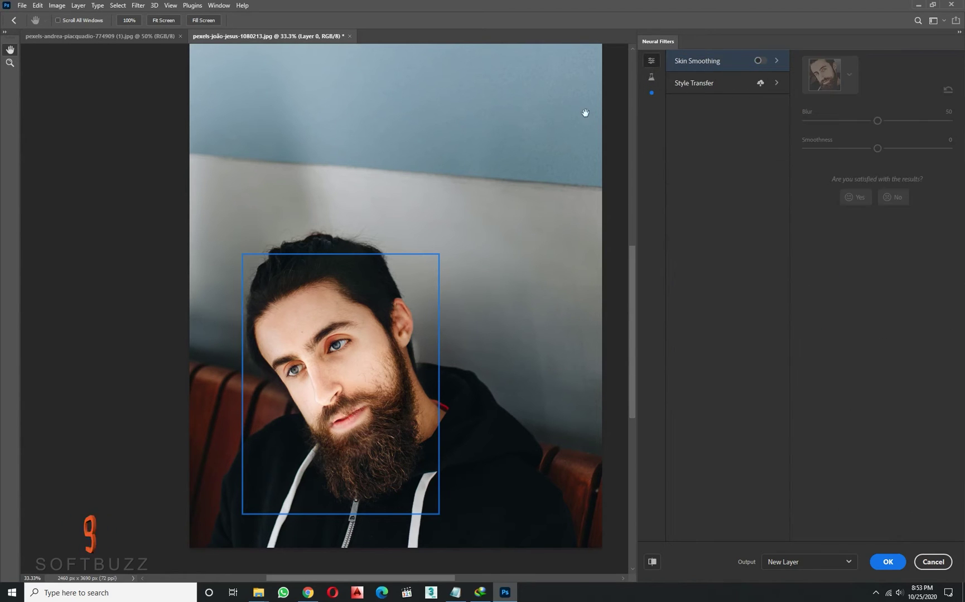
click(932, 562)
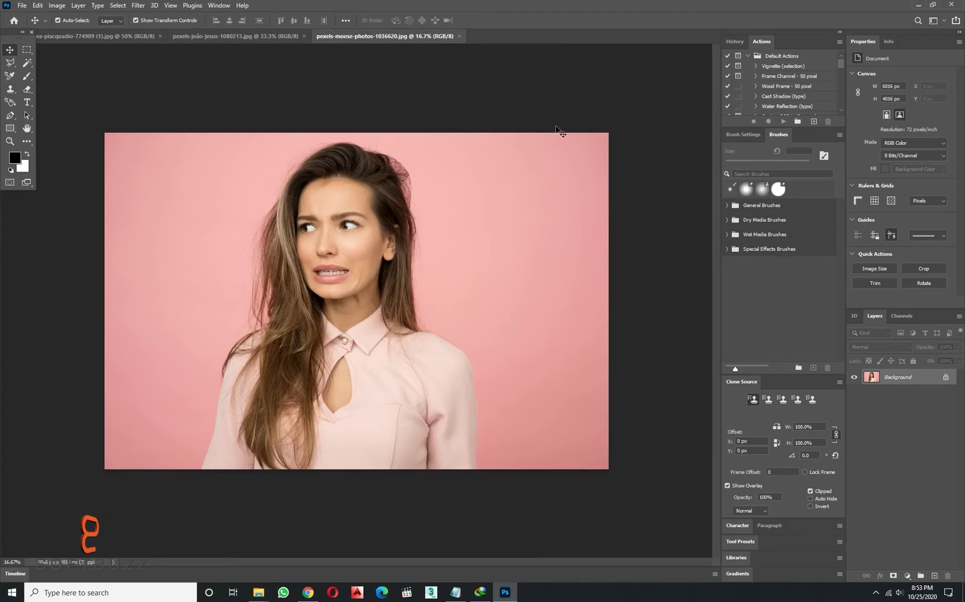
- Duplicate the woman photo's Background layer and place a black Solid Color fill layer beneath the copy
key(ctrl+j)
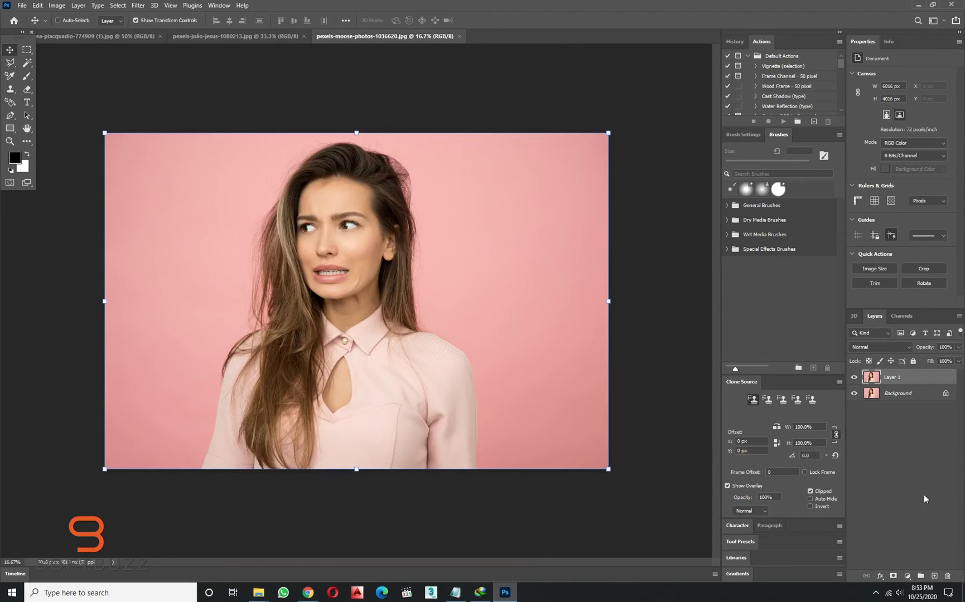
click(905, 578)
click(898, 401)
click(805, 160)
drag(893, 378, 882, 402)
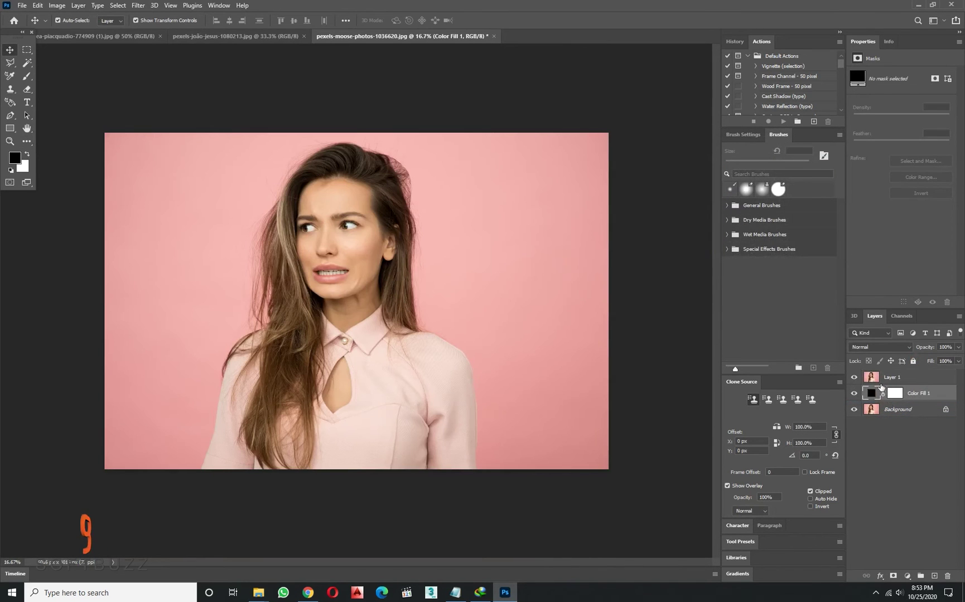
- Select the woman on Layer 1 with Select Subject and open the selection in Select and Mask
click(887, 378)
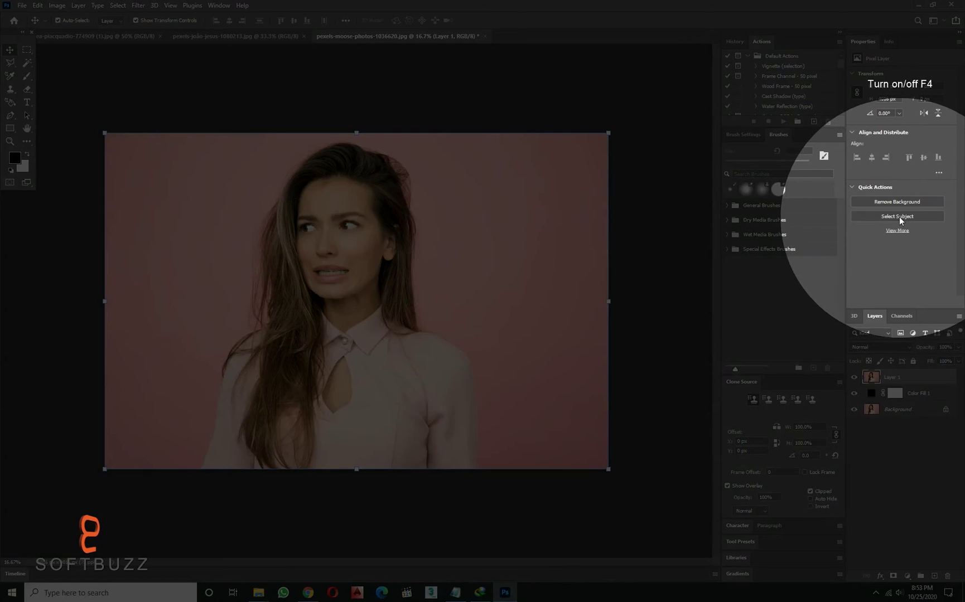
click(899, 217)
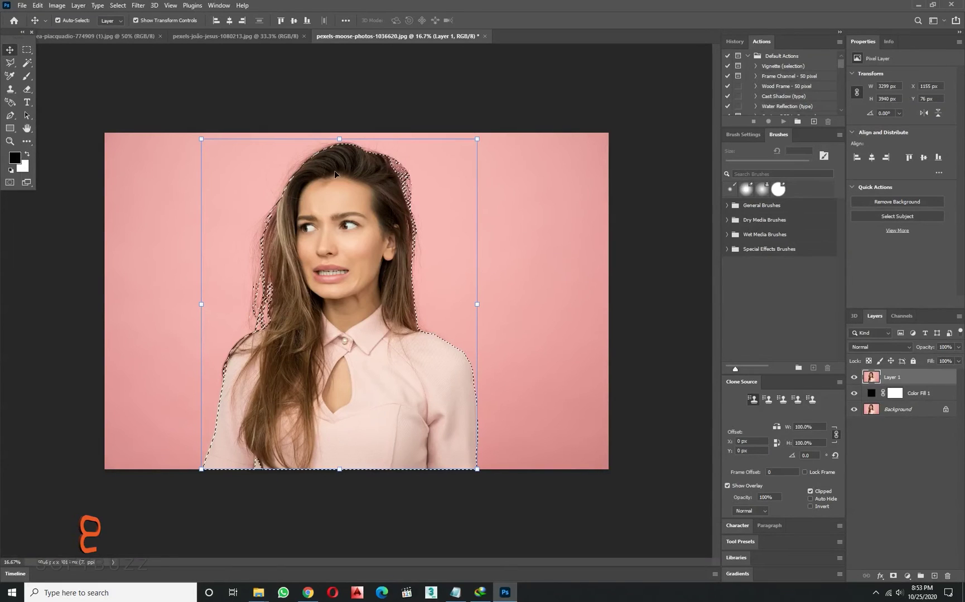
click(118, 5)
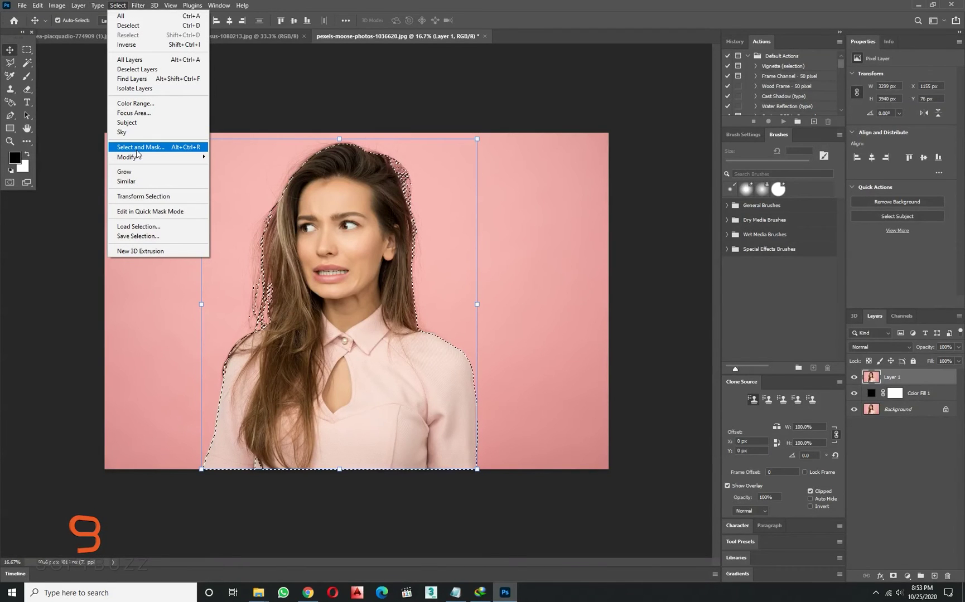
key(F4)
click(386, 122)
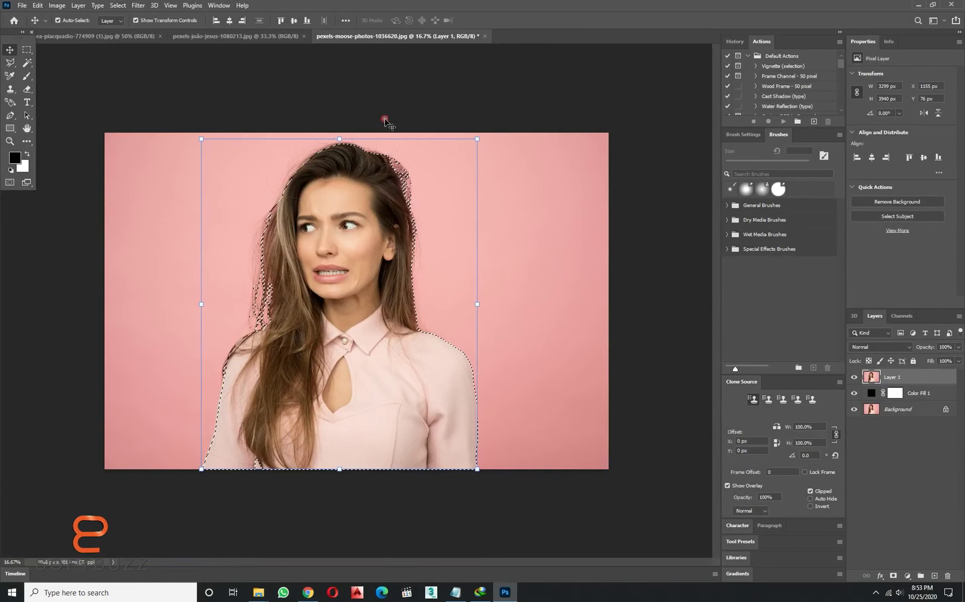
key(F4)
click(117, 7)
key(F4)
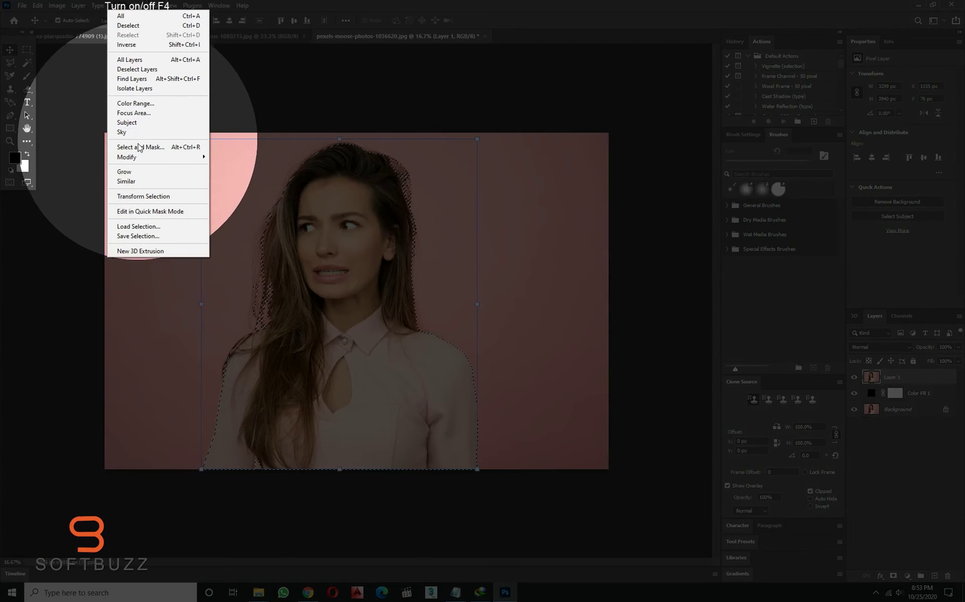
click(139, 146)
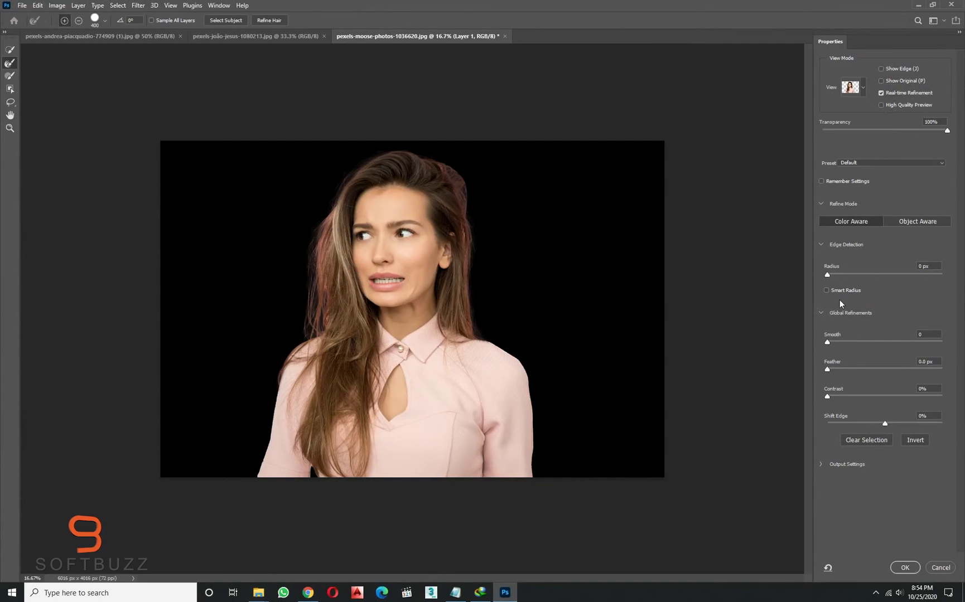
- Check the available view modes, and refine the woman's selection edges with Refine Hair and accept the result
click(864, 87)
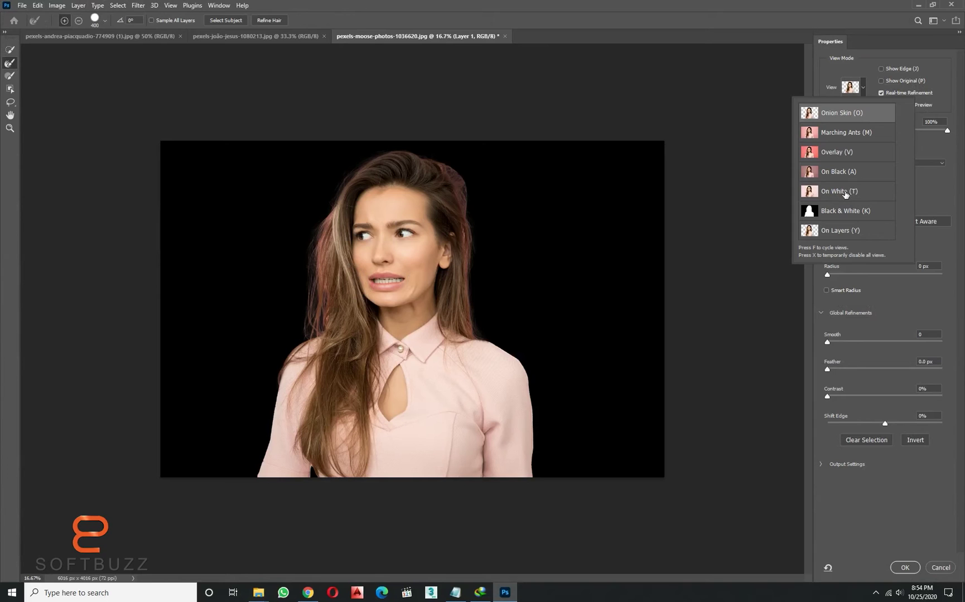
click(864, 85)
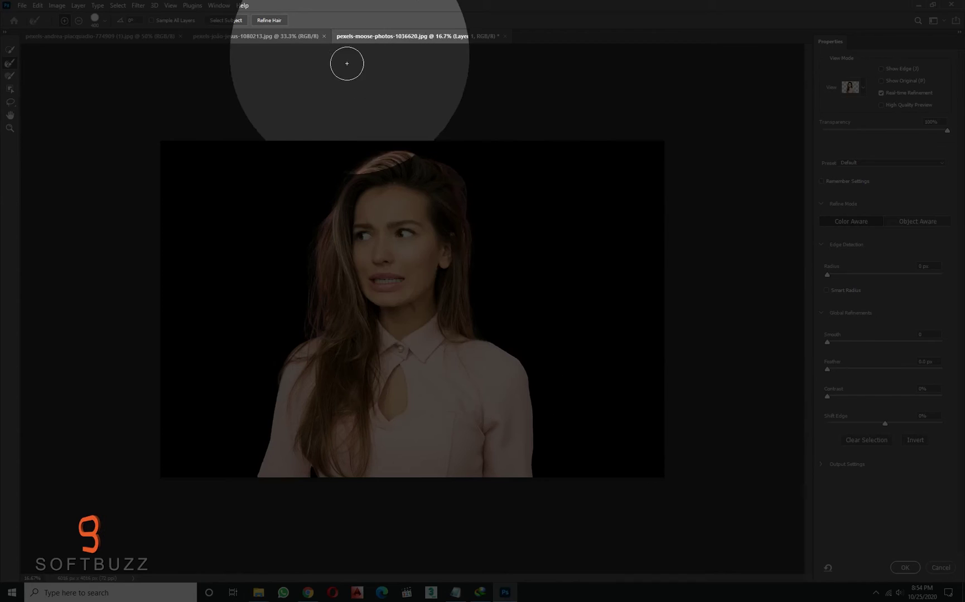
click(268, 20)
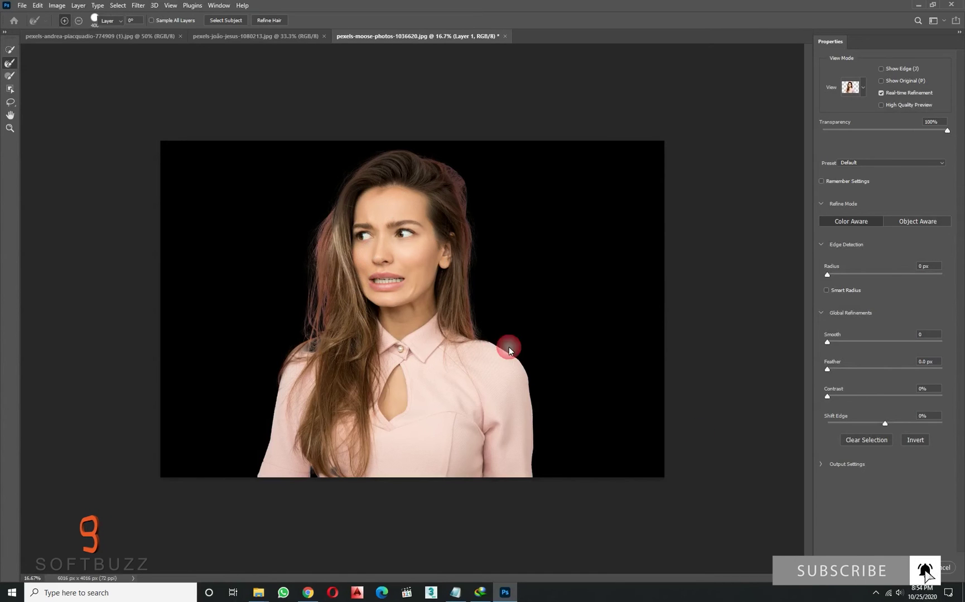
key(Return)
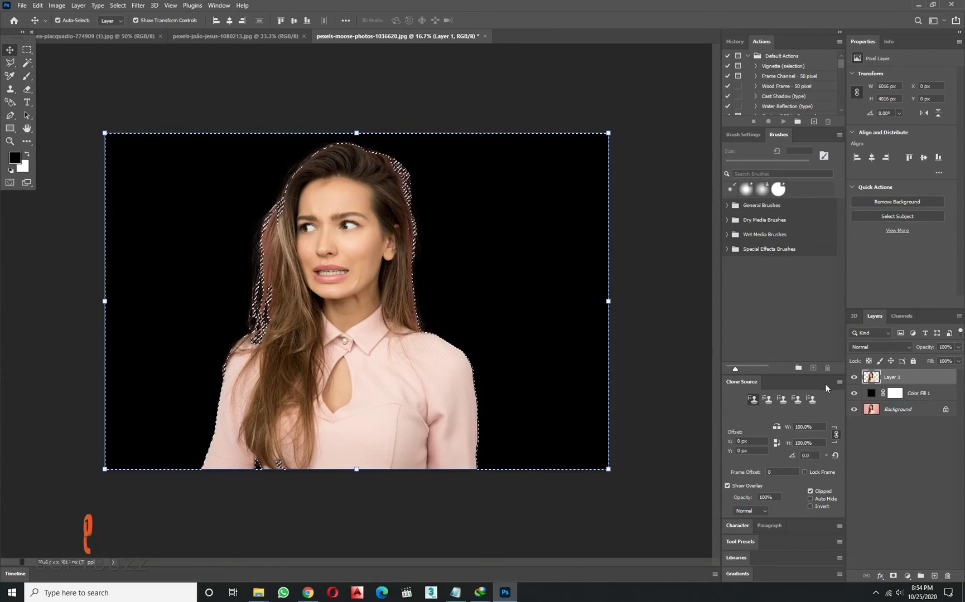
- Show only the woman's cut-out layer and clear the selection
alt+click(853, 377)
key(ctrl+d)
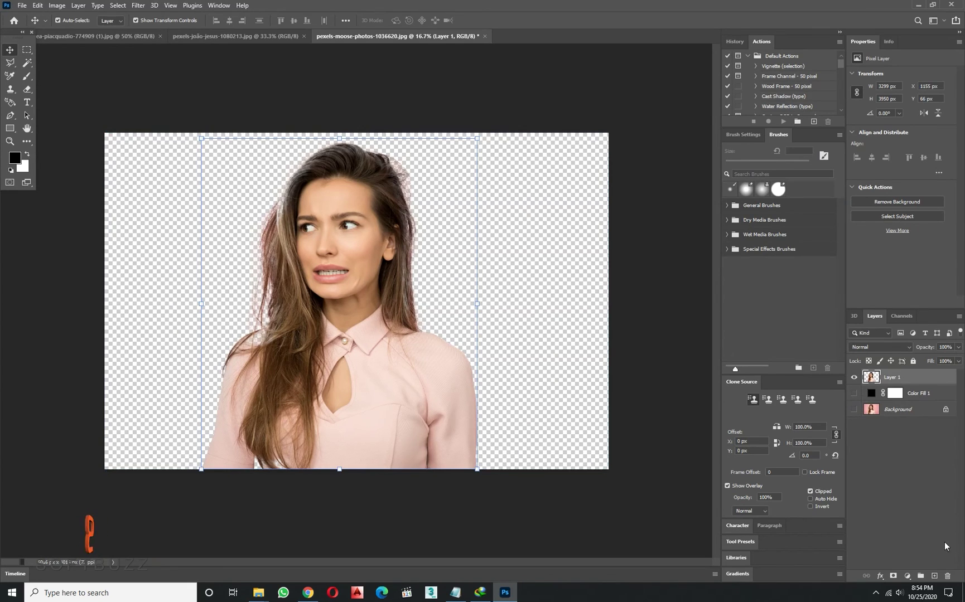
click(908, 577)
click(871, 445)
click(897, 398)
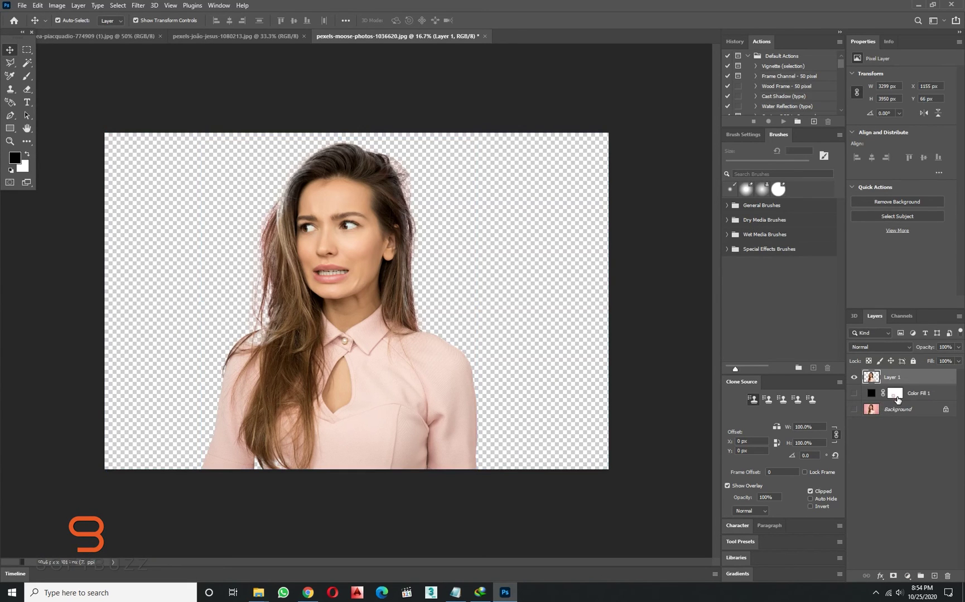
- Show the Color Fill 1 layer behind the woman and set its colour to white, ffffff
click(854, 393)
double_click(871, 394)
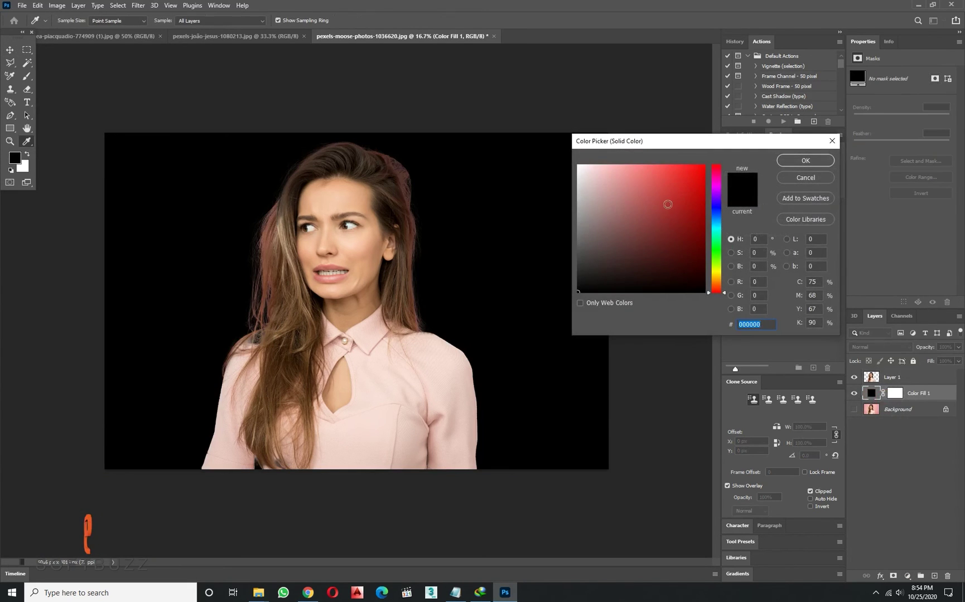
text(ffffff)
click(808, 161)
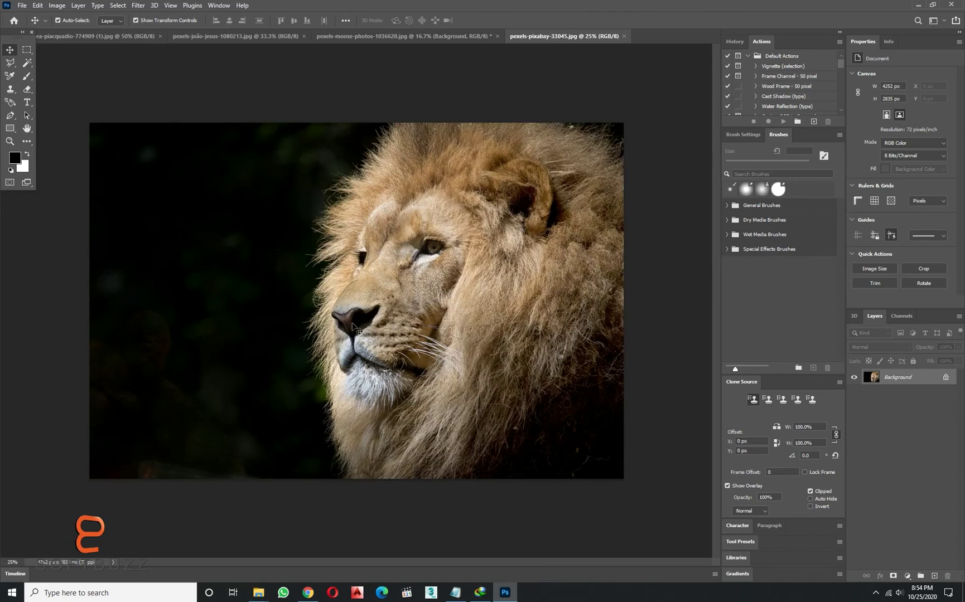
- Duplicate the lion photo's Background layer and place a black Solid Color fill layer beneath the copy
key(ctrl+j)
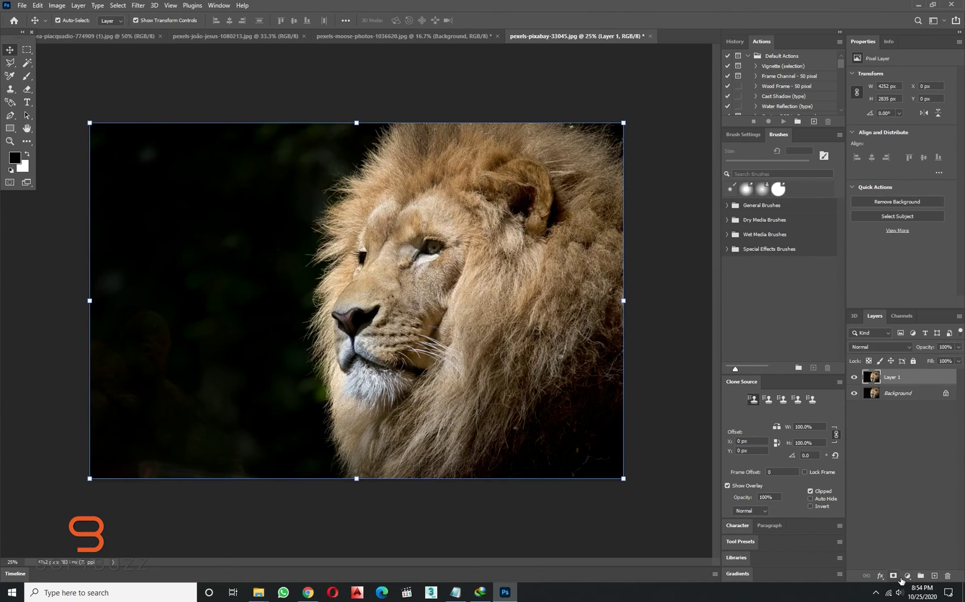
click(901, 577)
click(909, 400)
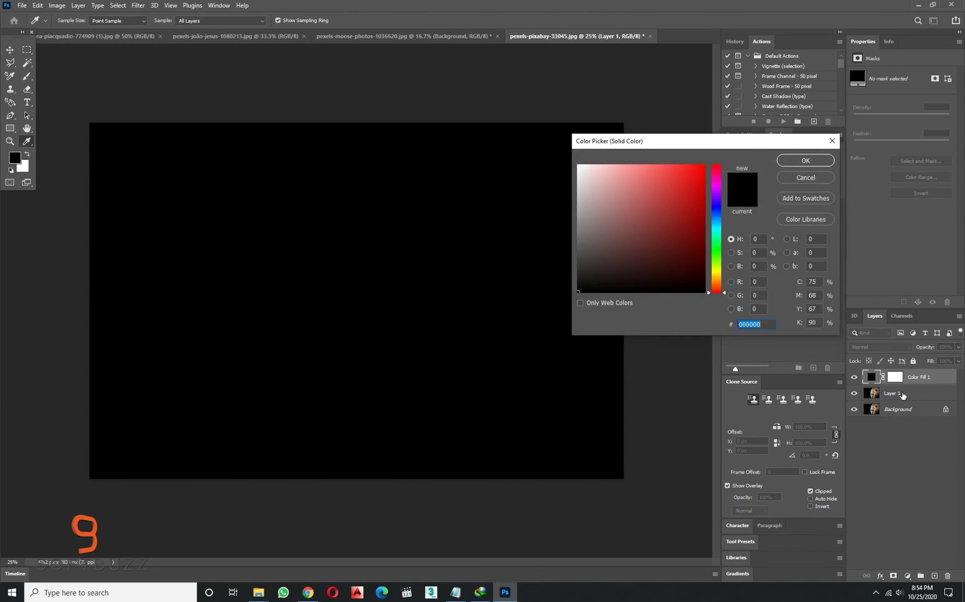
click(797, 162)
drag(889, 384, 887, 402)
- Select the lion on Layer 1 with Select Subject and refine its mane edges with Refine Hair in Select and Mask
click(892, 377)
click(893, 216)
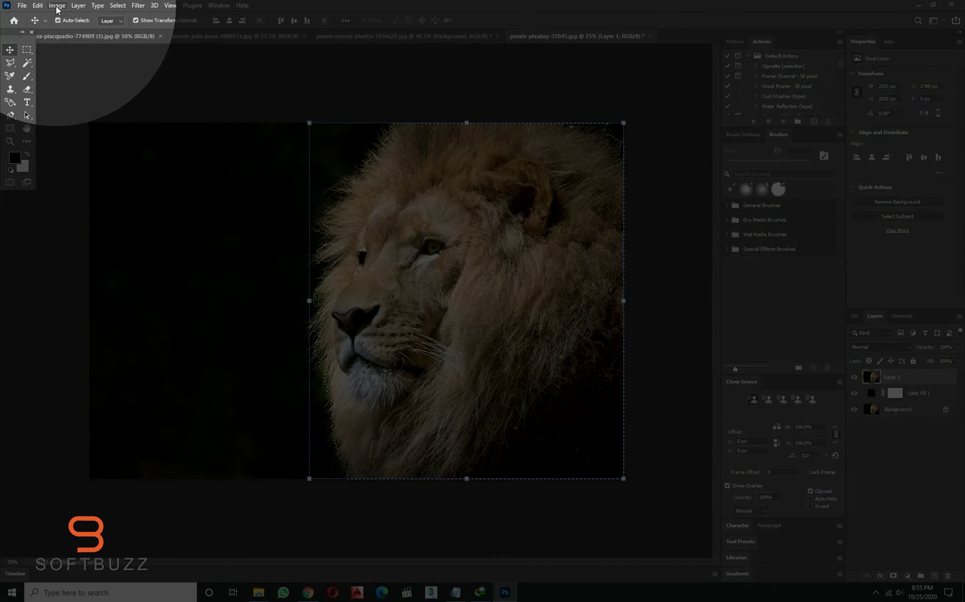
click(124, 6)
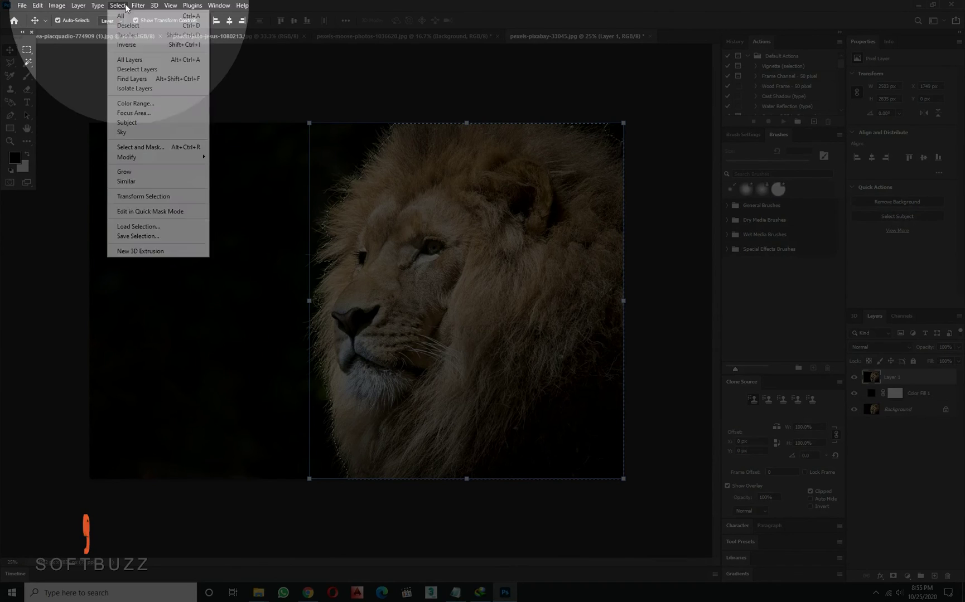
click(140, 147)
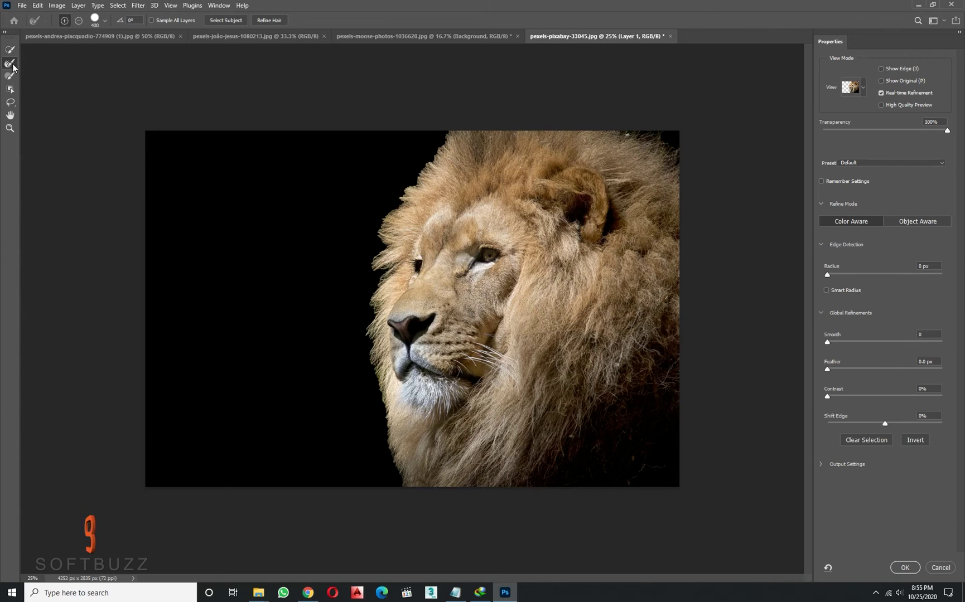
click(269, 20)
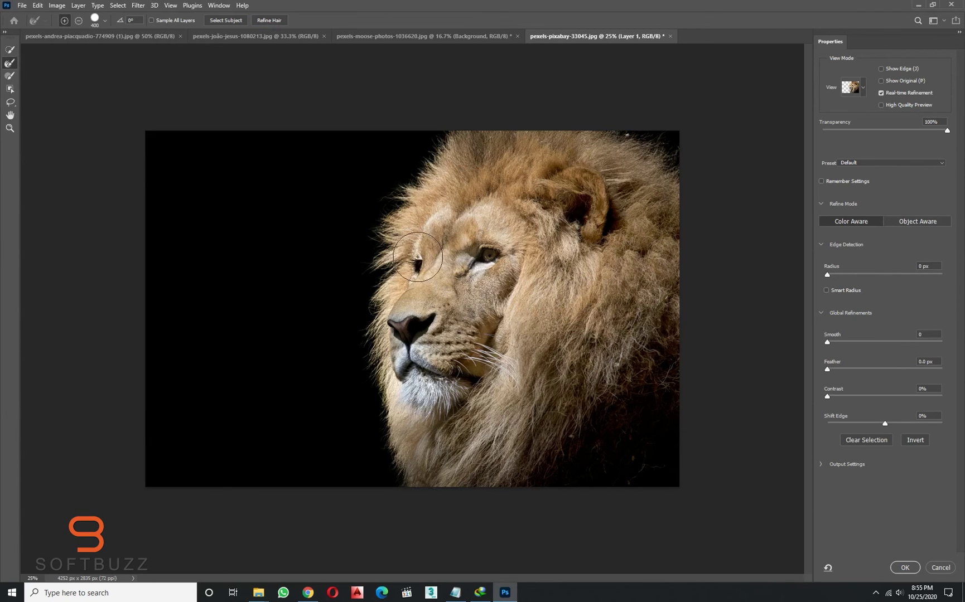
click(904, 567)
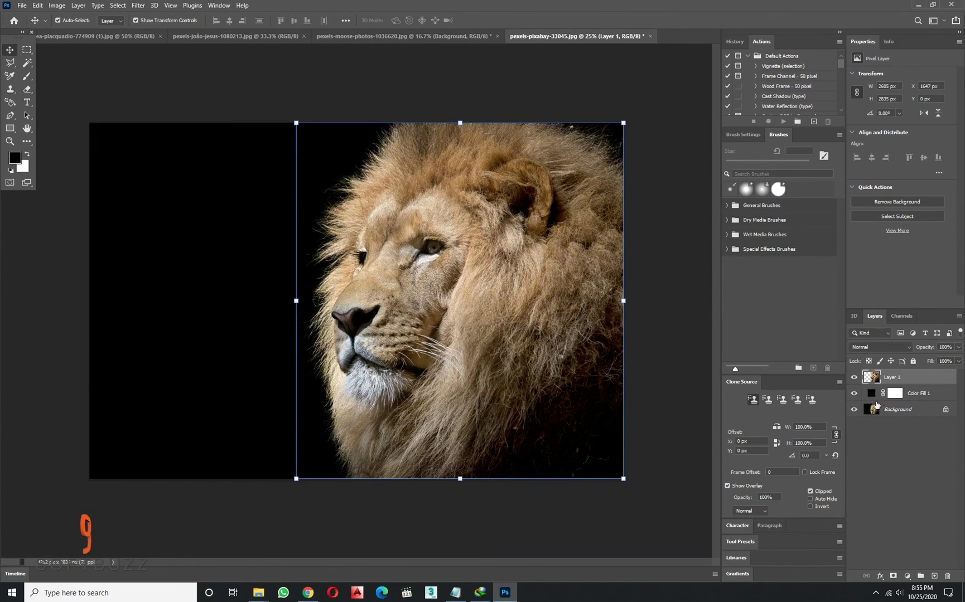
mouse_move(861, 398)
mouse_down()
mouse_move(862, 418)
mouse_move(853, 395)
mouse_up()
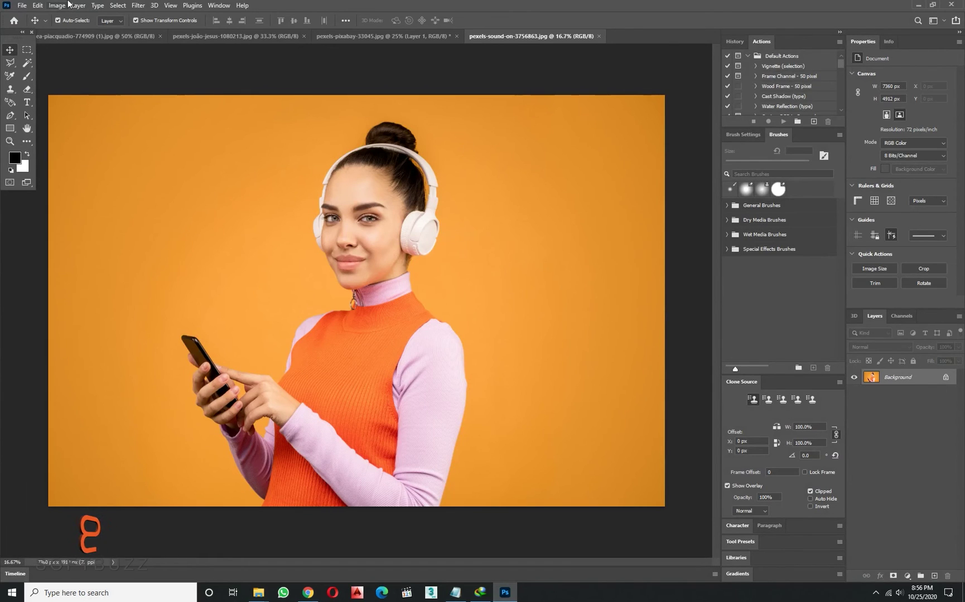
- Open Neural Filters for the photo of the woman with headphones and enable the beta Makeup Transfer filter
click(142, 8)
click(149, 44)
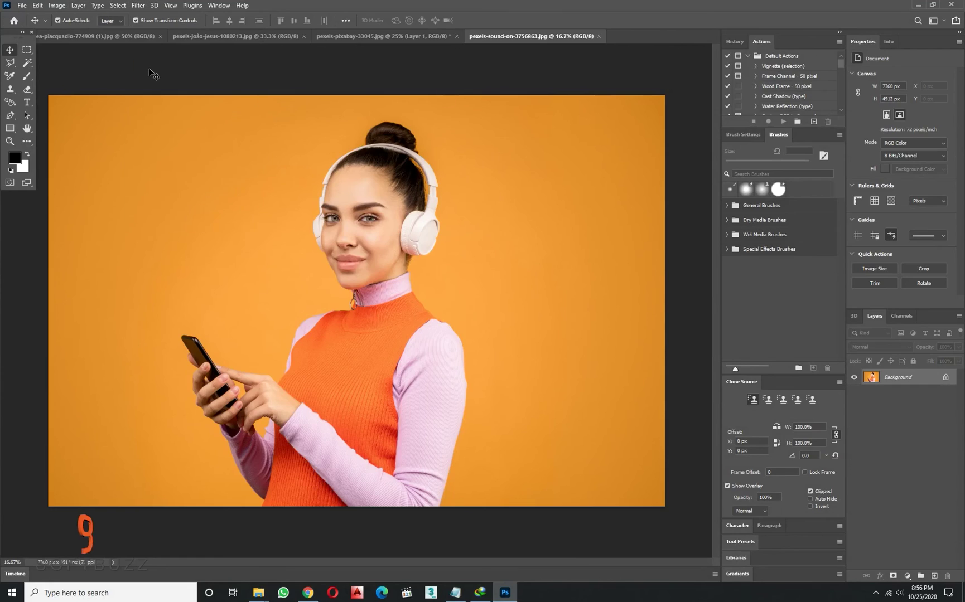
click(139, 5)
click(154, 44)
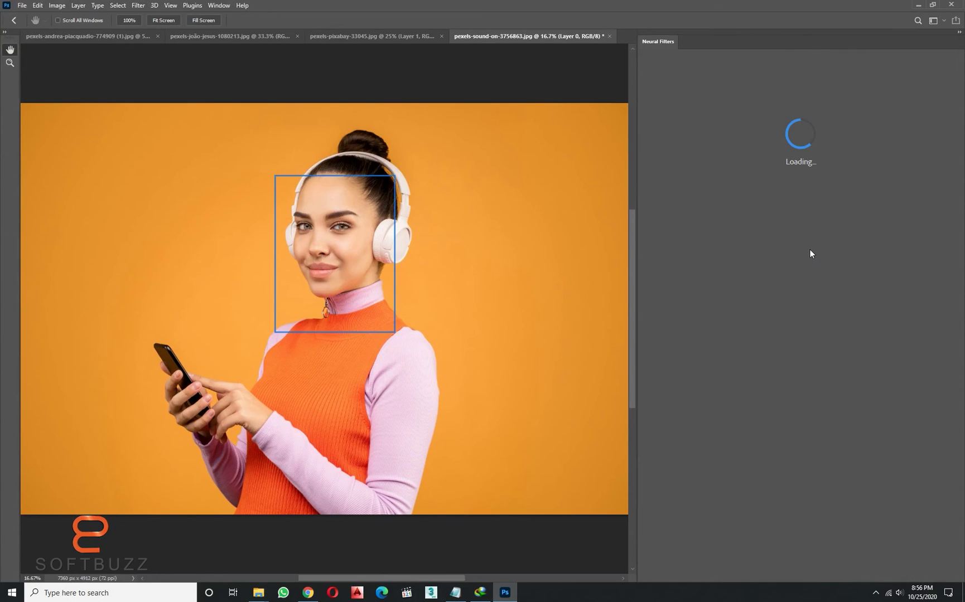
click(651, 78)
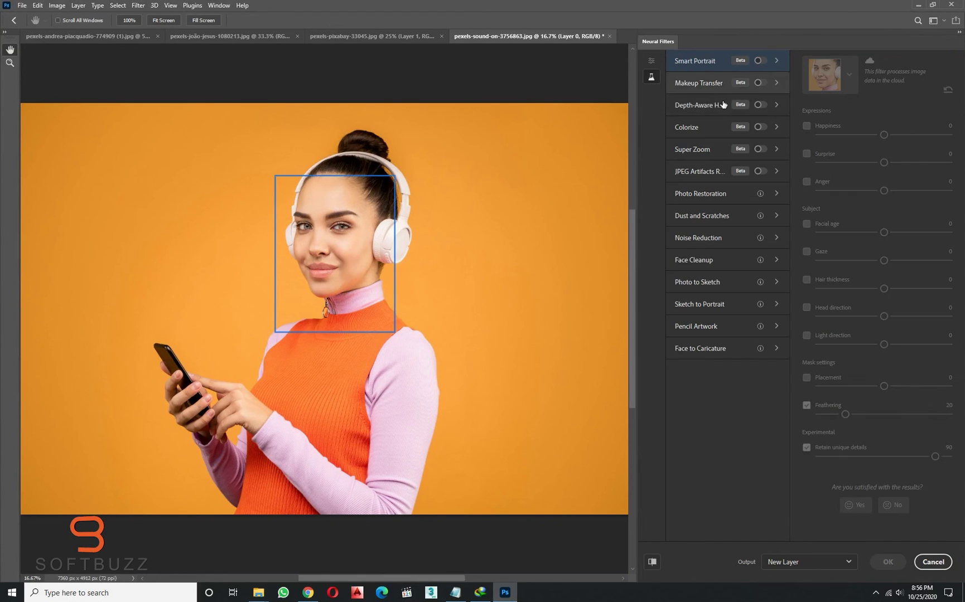
click(764, 92)
click(759, 82)
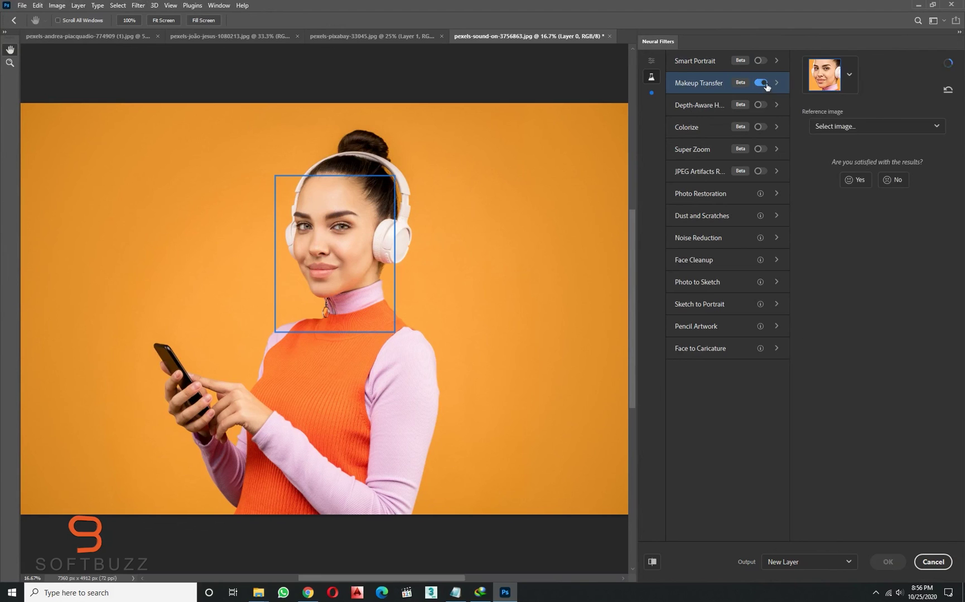
- Load the portrait with colourful eye makeup from the makeup folder as the Makeup Transfer reference image
click(846, 128)
click(847, 147)
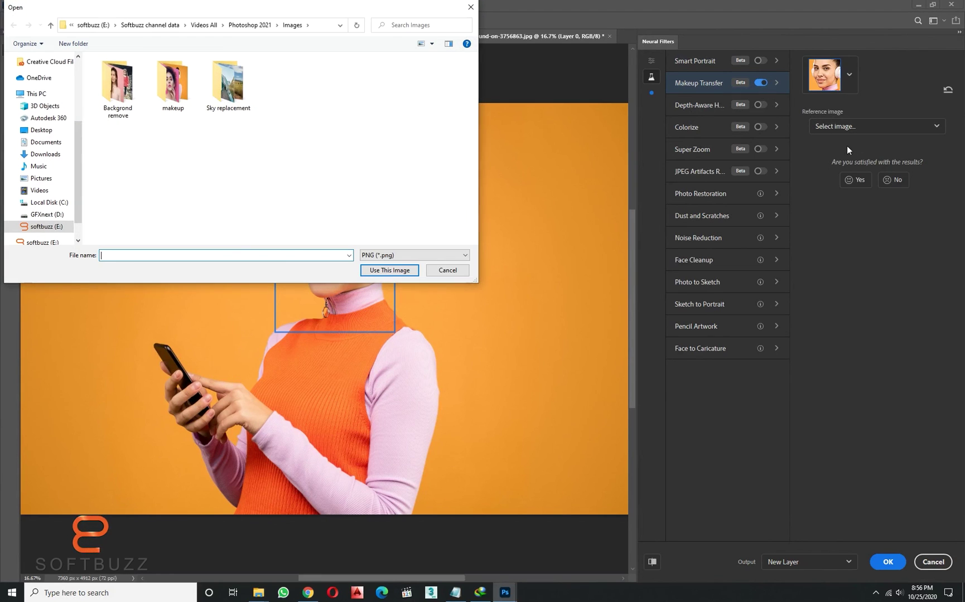
double_click(173, 87)
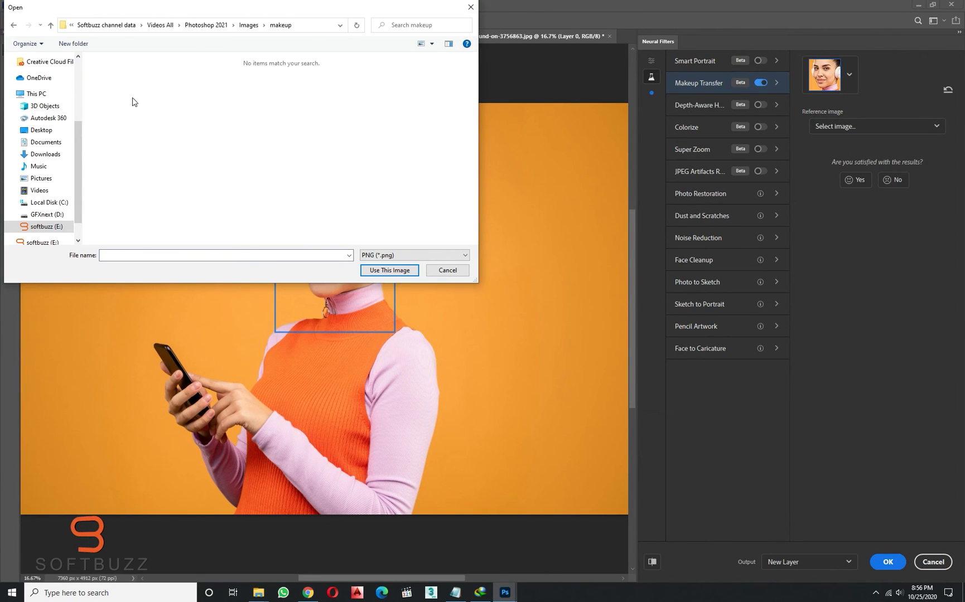
click(385, 256)
click(386, 272)
double_click(126, 76)
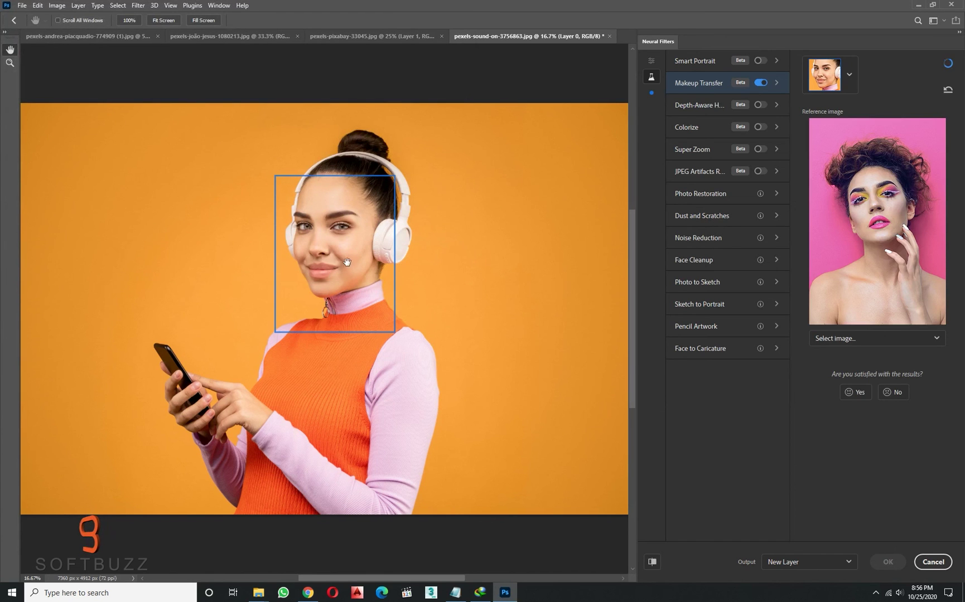
- Examine the transferred makeup on the woman's face up close, comparing it with Makeup Transfer off and on
key(ctrl+plus)
key(ctrl+plus)
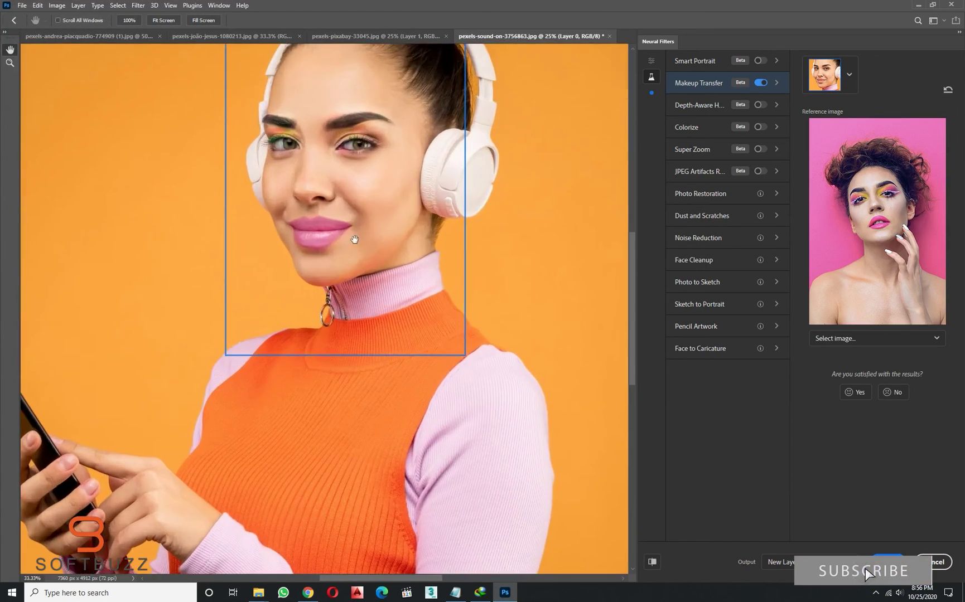
scroll(371, 261, up, 2)
key(ctrl+plus)
scroll(383, 248, up, 1)
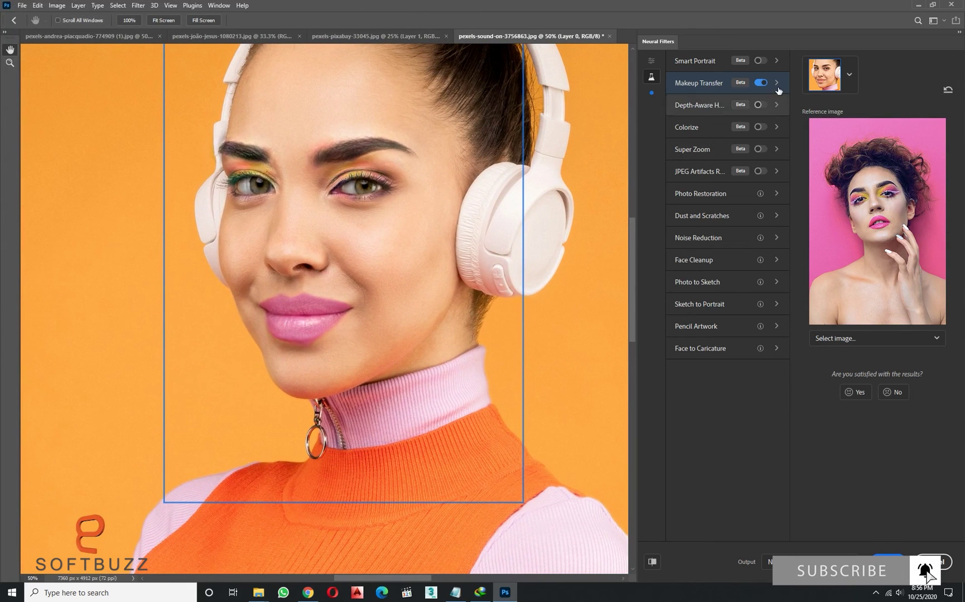
click(760, 83)
click(763, 84)
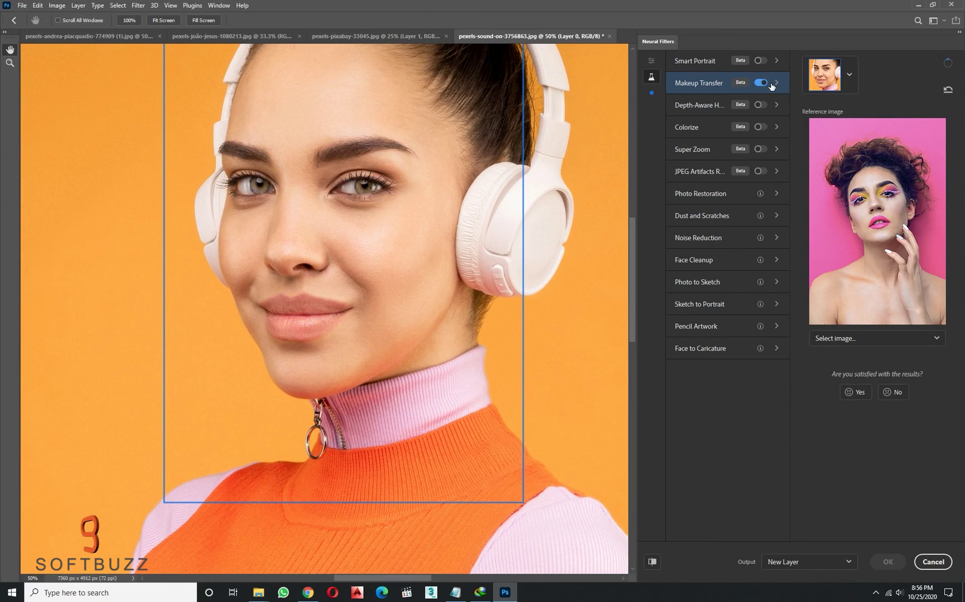
key(ctrl+minus)
key(ctrl+minus)
key(ctrl+minus)
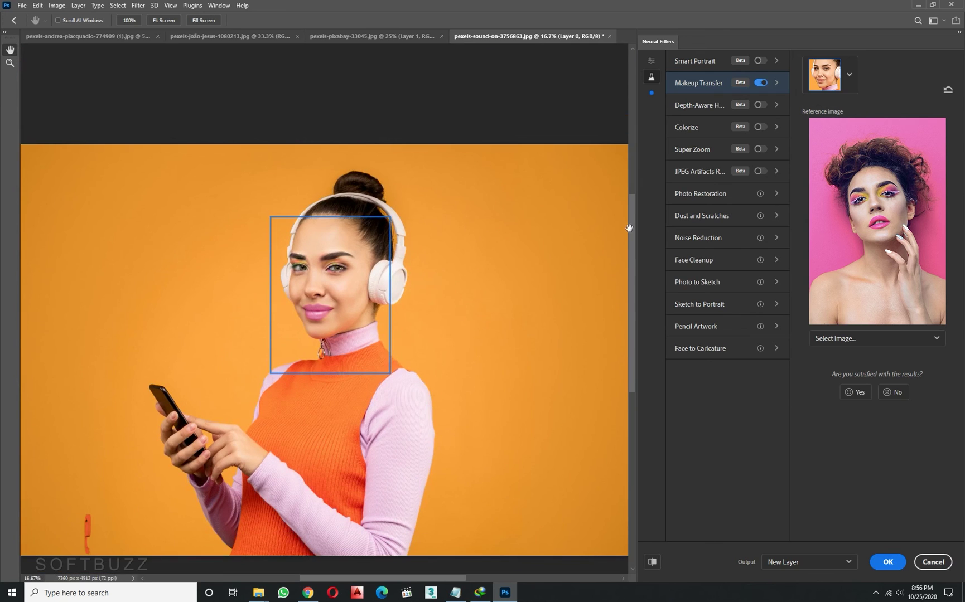
key(ctrl+plus)
key(ctrl+plus)
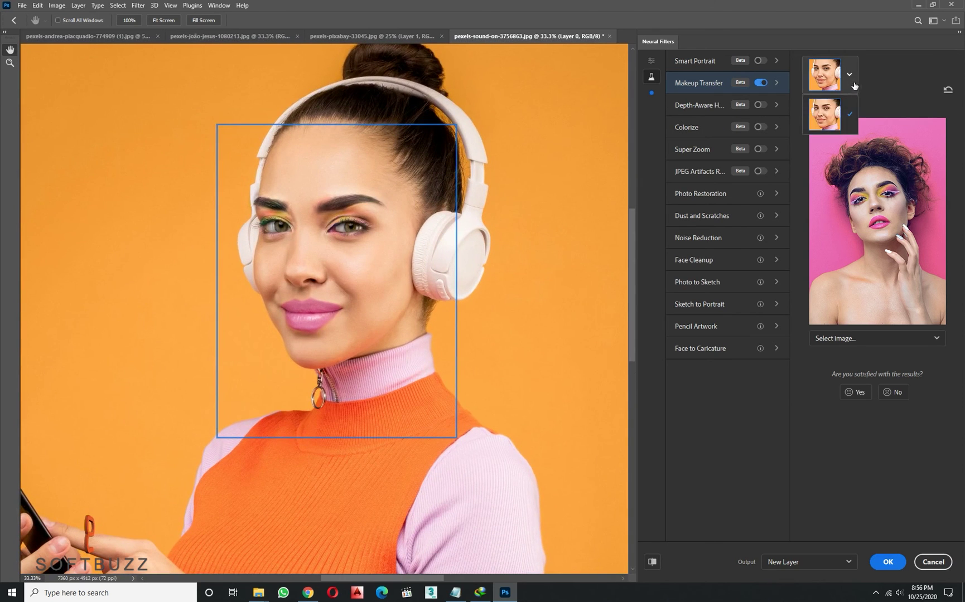
- Replace the Makeup Transfer reference with the photo of the long-haired woman in a pale pink blouse
click(875, 339)
click(847, 364)
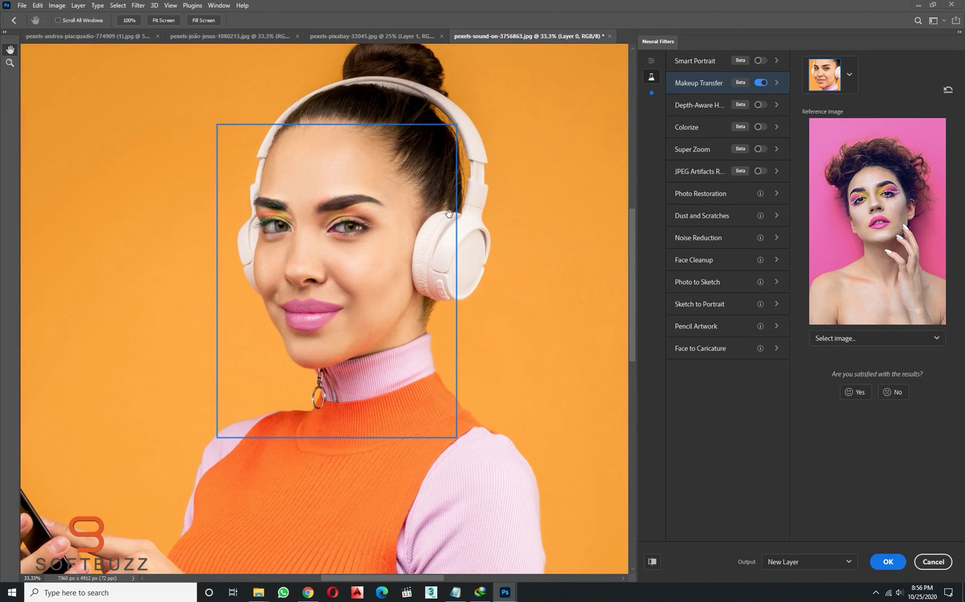
mouse_move(501, 589)
click(554, 554)
key(alt+Up)
double_click(142, 95)
click(413, 255)
click(390, 264)
double_click(196, 110)
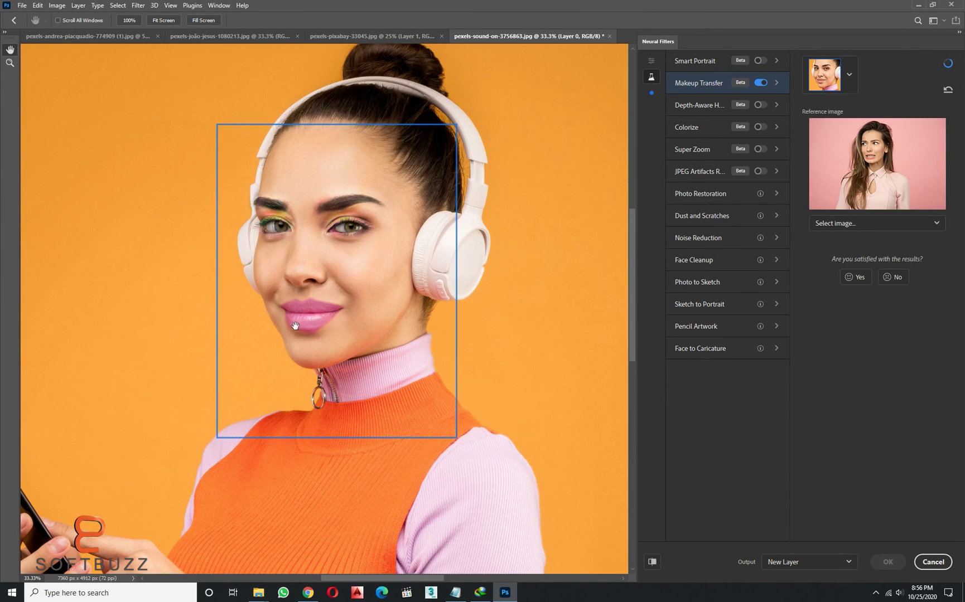
- Compare the face with Makeup Transfer off and on, and apply the filter with the output set to New Layer
click(760, 83)
click(761, 84)
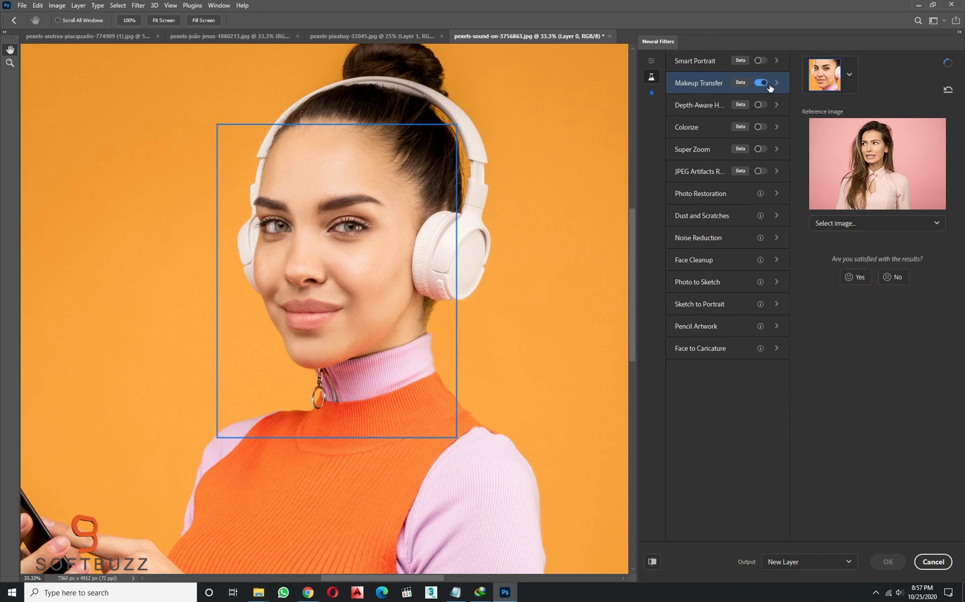
key(ctrl+minus)
key(ctrl+minus)
key(ctrl+minus)
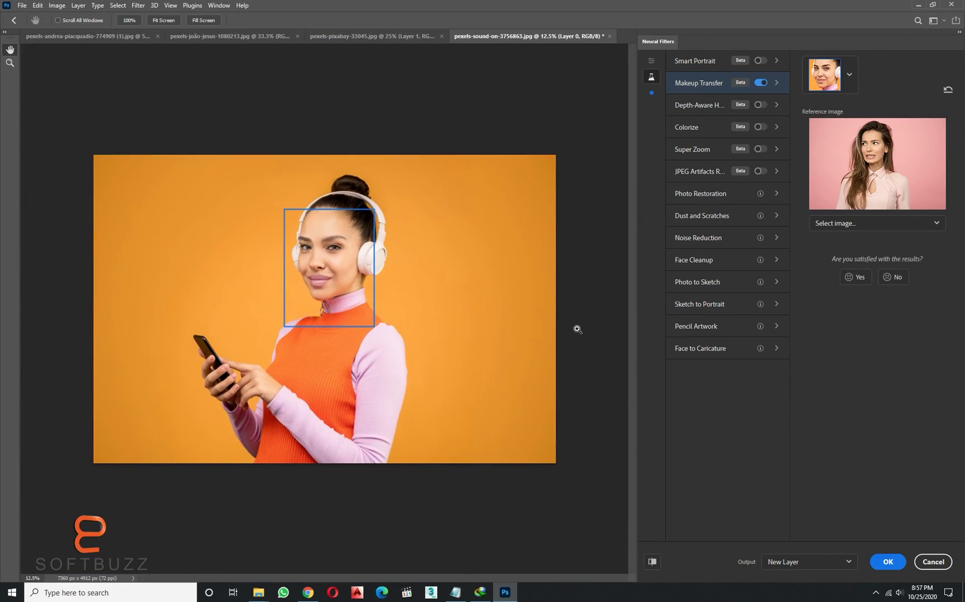
click(902, 562)
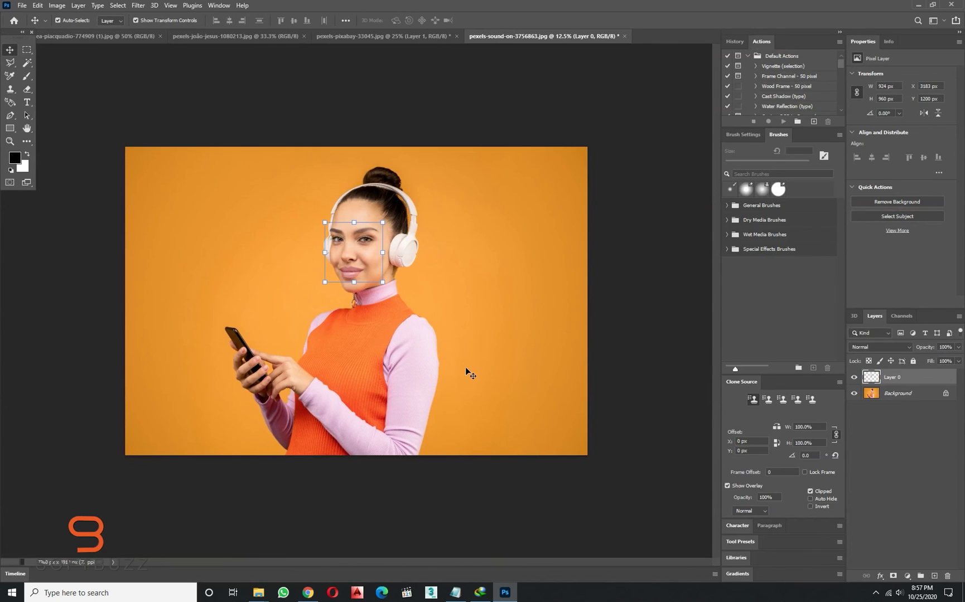